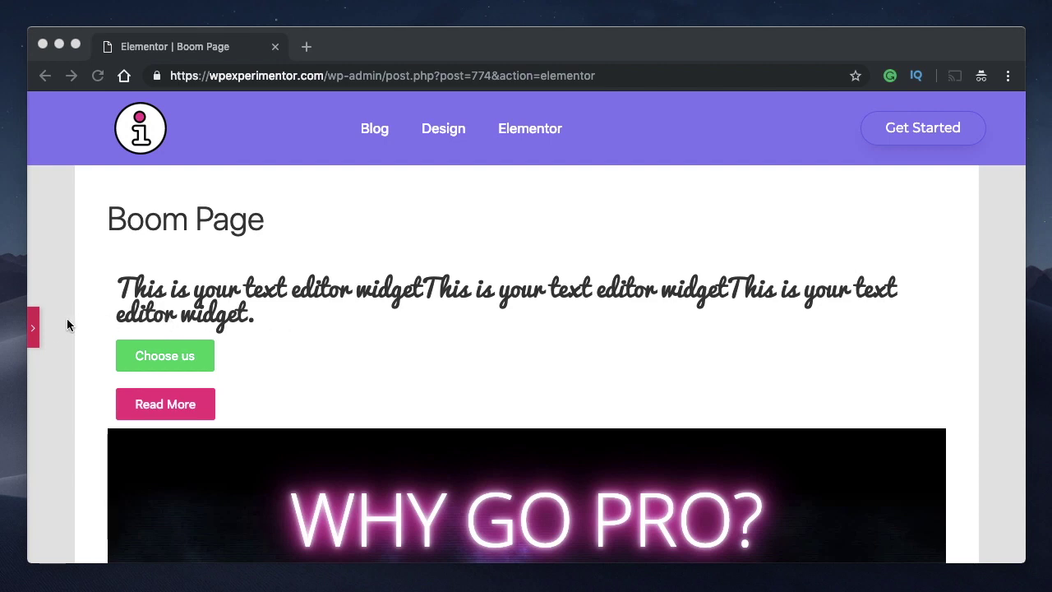
Add an Inner Section below the text heading and move Choose us into its first column and Read More into its second
{"action": "left_click", "coordinate": [35, 330]}
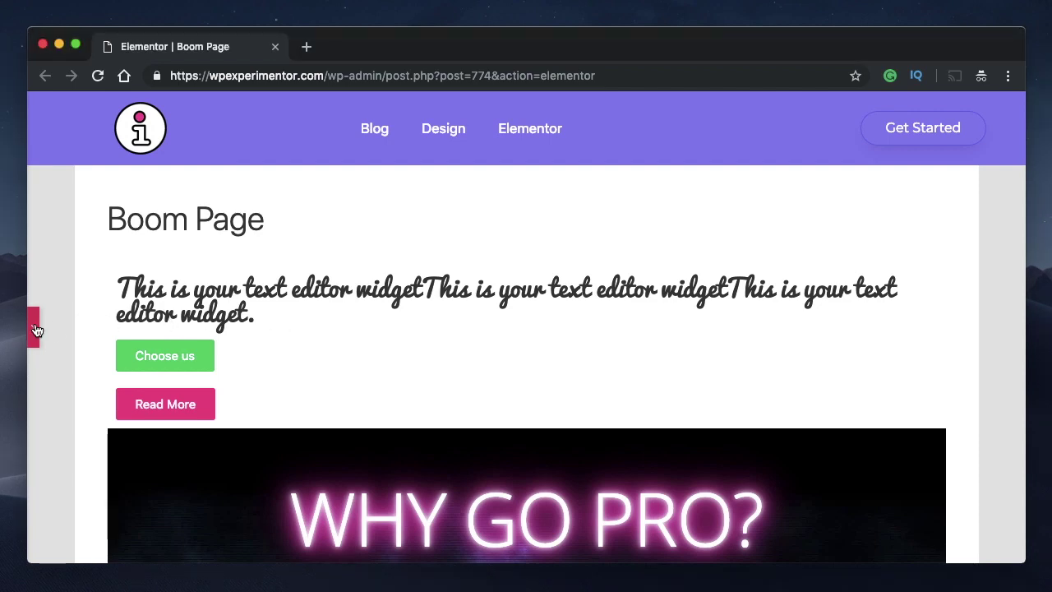
{"action": "left_click", "coordinate": [36, 329]}
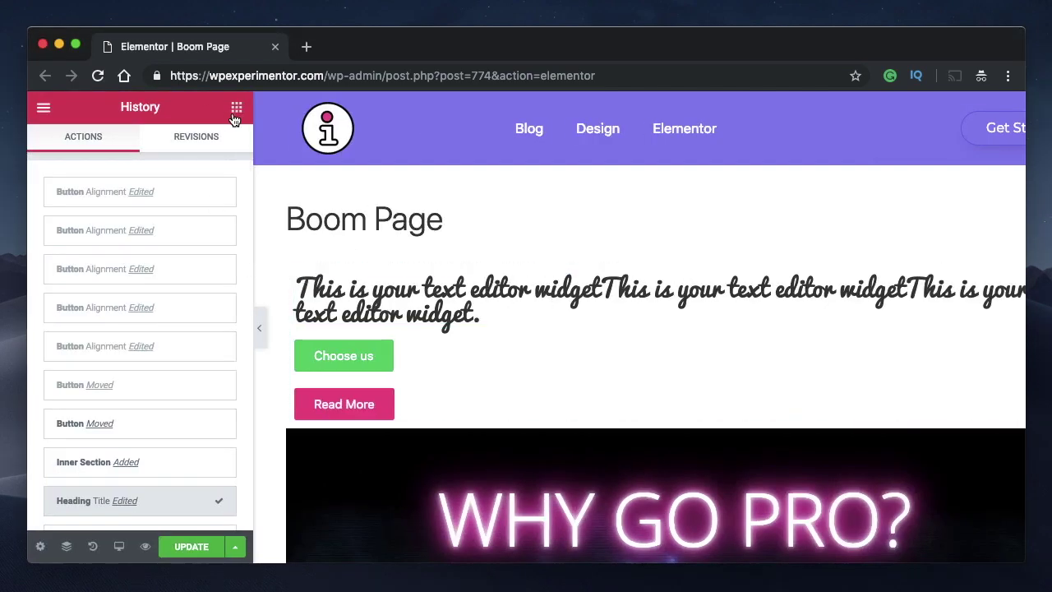
{"action": "left_click", "coordinate": [236, 111]}
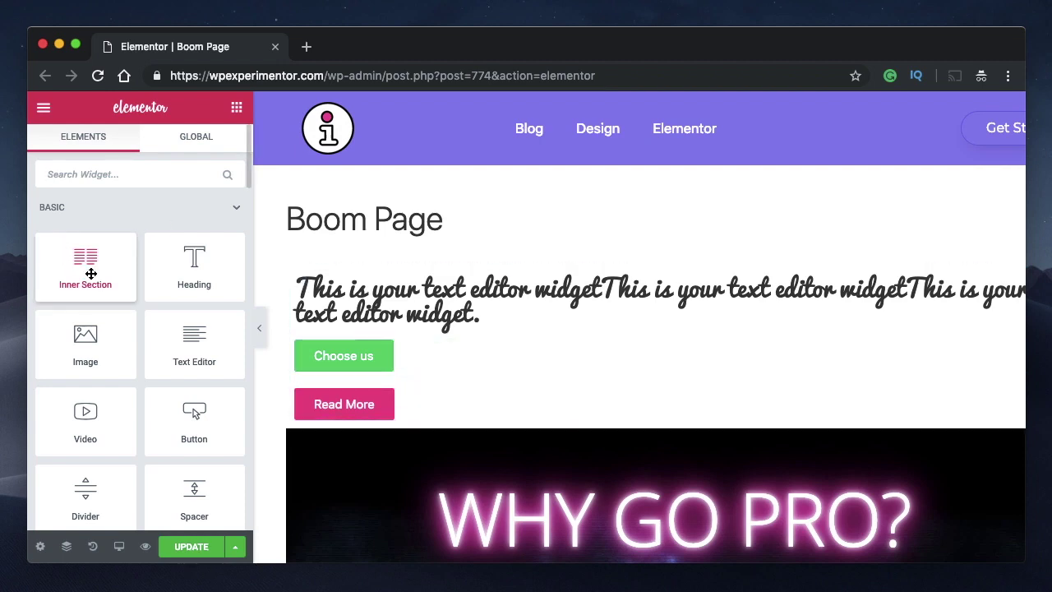
{"action": "left_click_drag", "start_coordinate": [91, 273], "coordinate": [366, 326]}
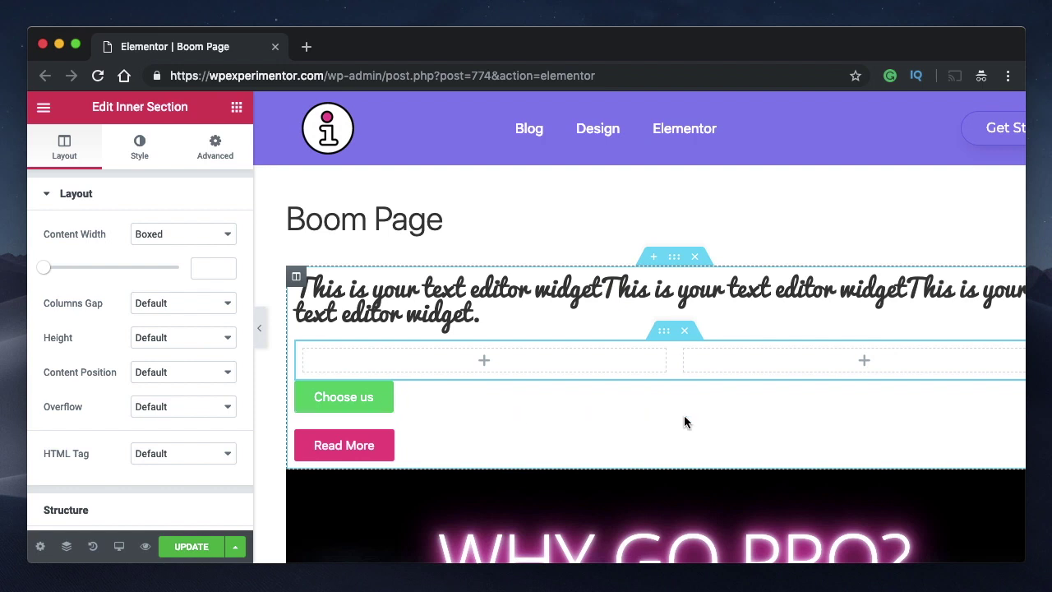
{"action": "left_click_drag", "start_coordinate": [599, 416], "coordinate": [507, 359]}
{"action": "left_click_drag", "start_coordinate": [346, 420], "coordinate": [780, 368]}
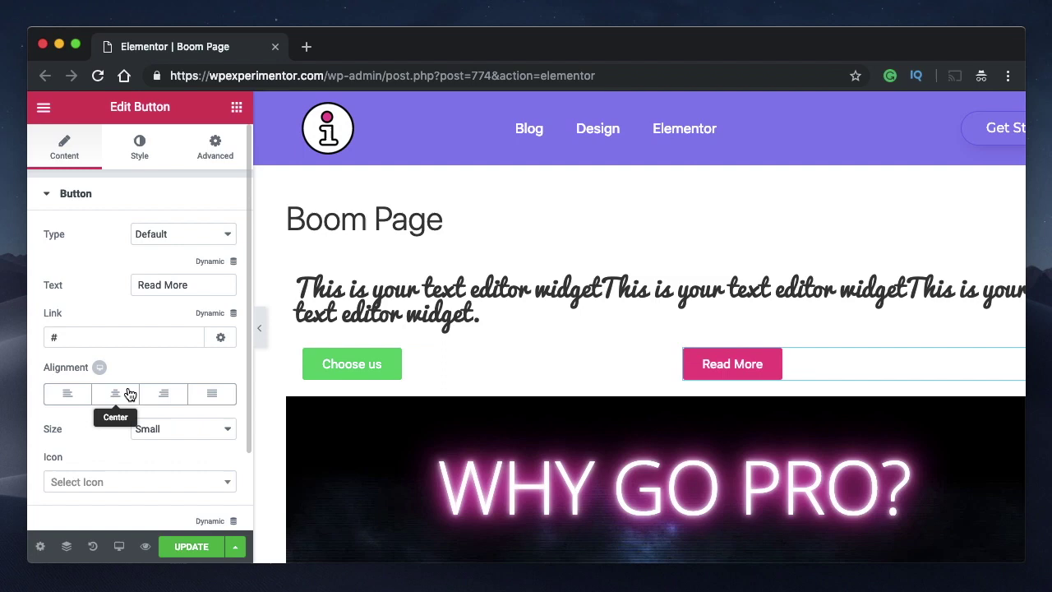
Center the Choose us and Read More buttons within their inner section columns and preview the page at full width
{"action": "left_click", "coordinate": [466, 361]}
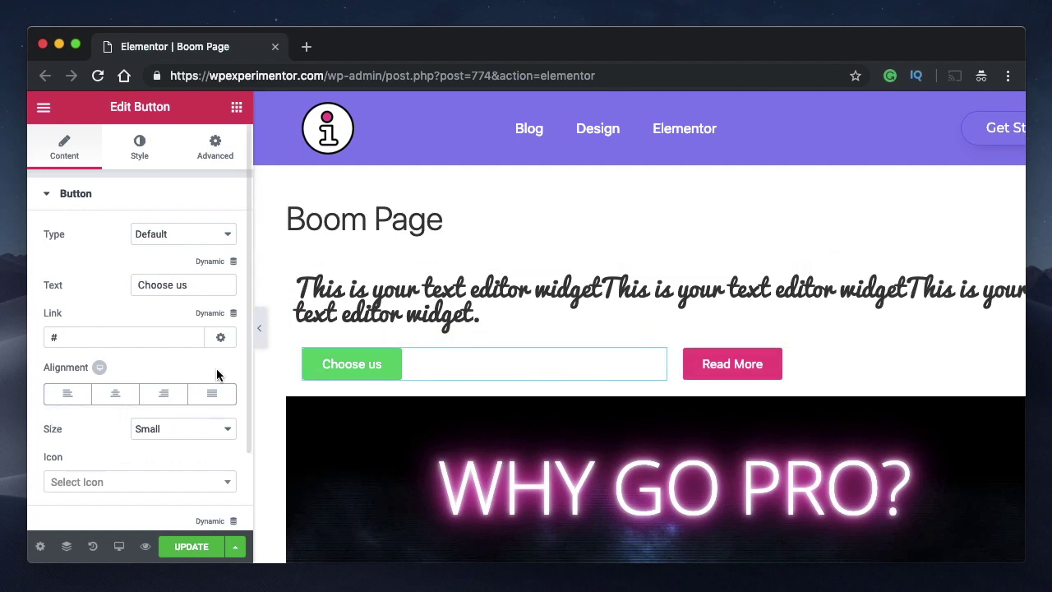
{"action": "left_click", "coordinate": [165, 395]}
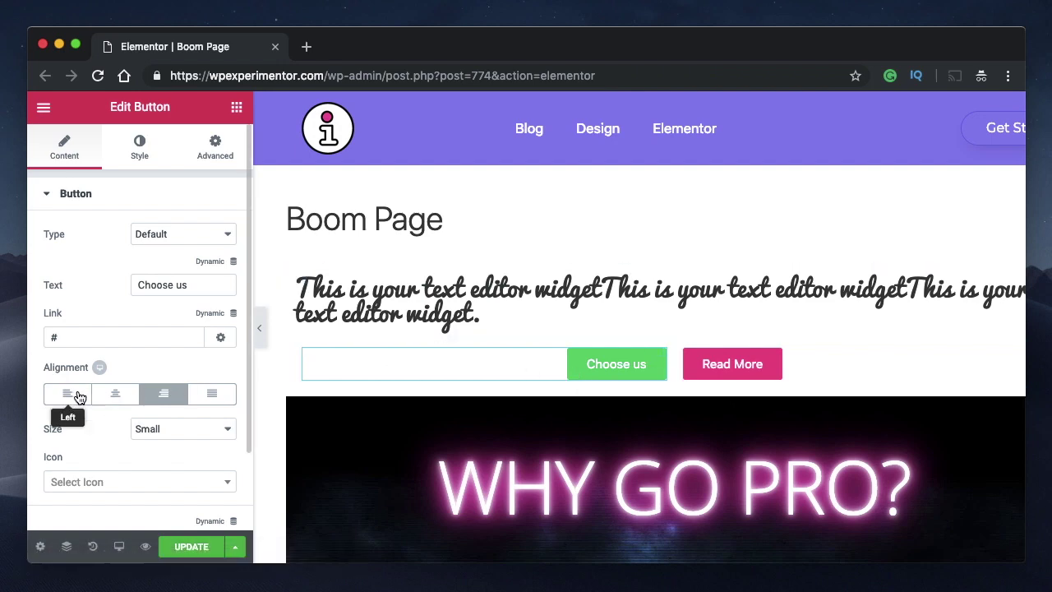
{"action": "left_click", "coordinate": [115, 398]}
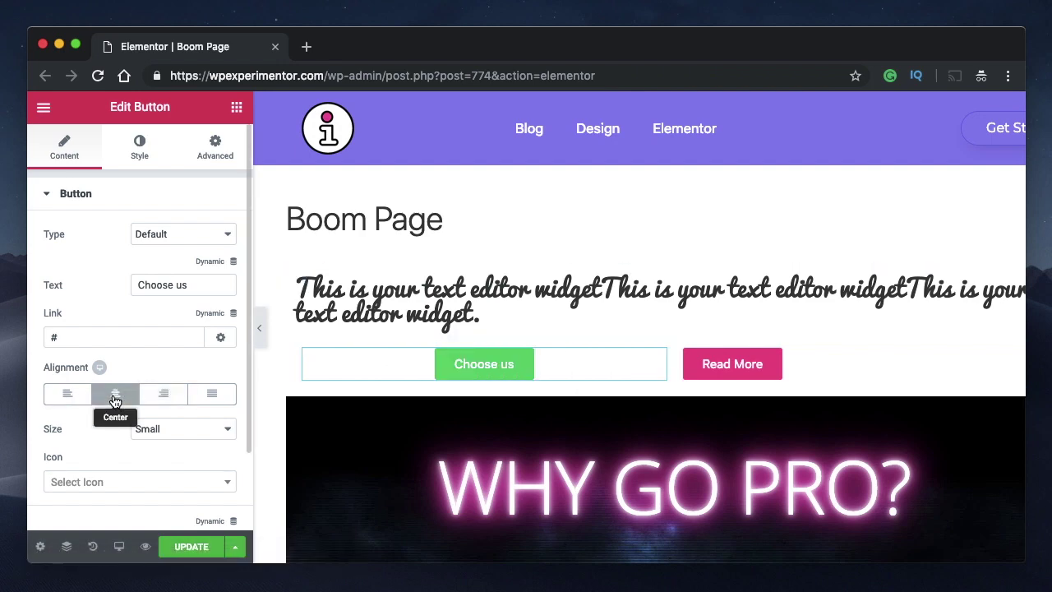
{"action": "left_click", "coordinate": [827, 369]}
{"action": "left_click", "coordinate": [117, 401]}
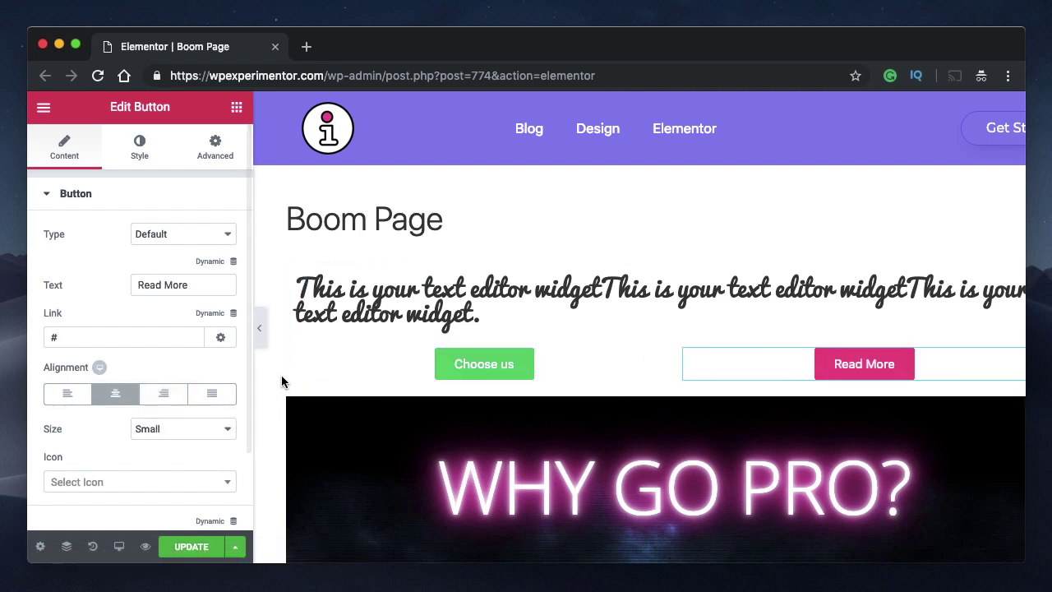
{"action": "left_click", "coordinate": [257, 331]}
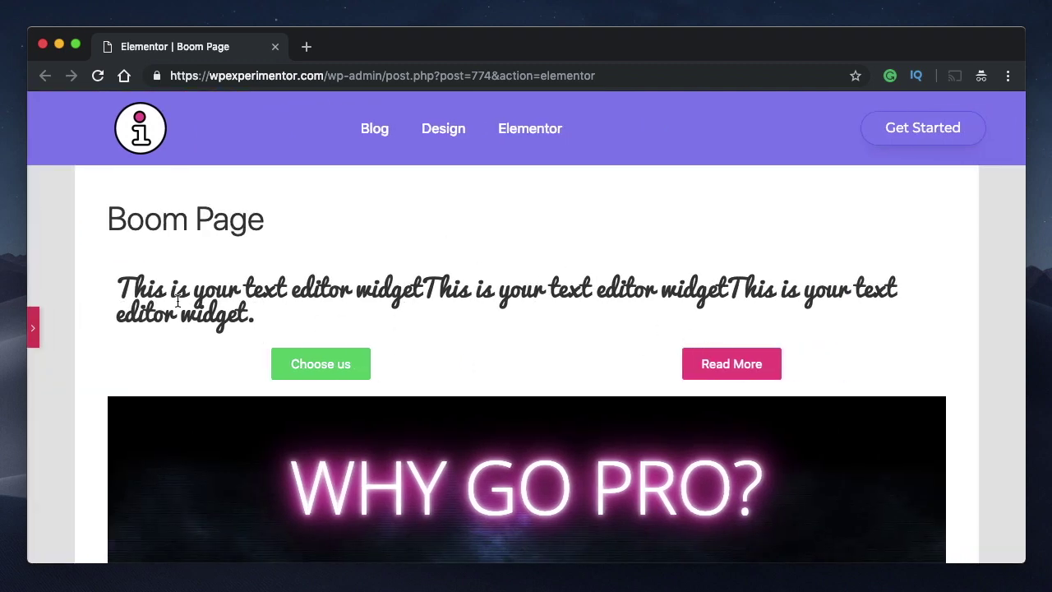
{"action": "left_click", "coordinate": [34, 337]}
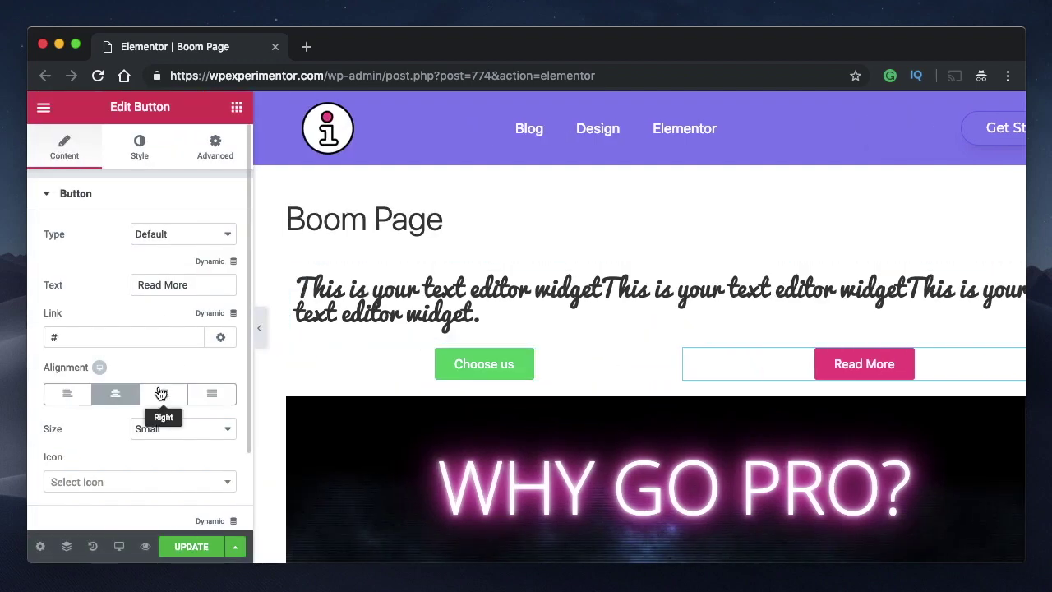
Align Read More to the left and Choose us to the right of their columns, and preview the page at full width
{"action": "left_click", "coordinate": [161, 394]}
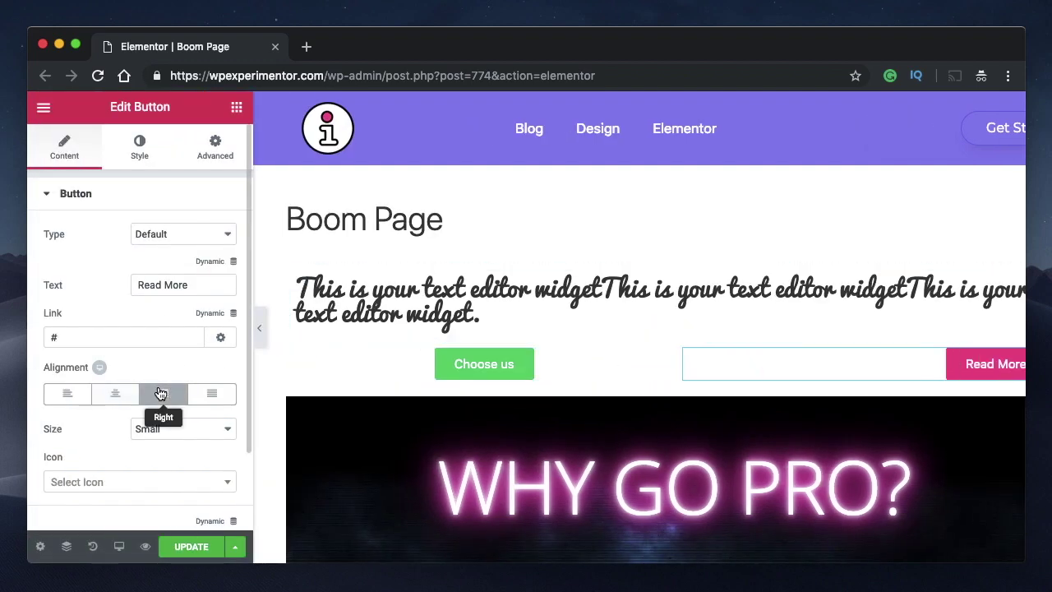
{"action": "left_click", "coordinate": [68, 395]}
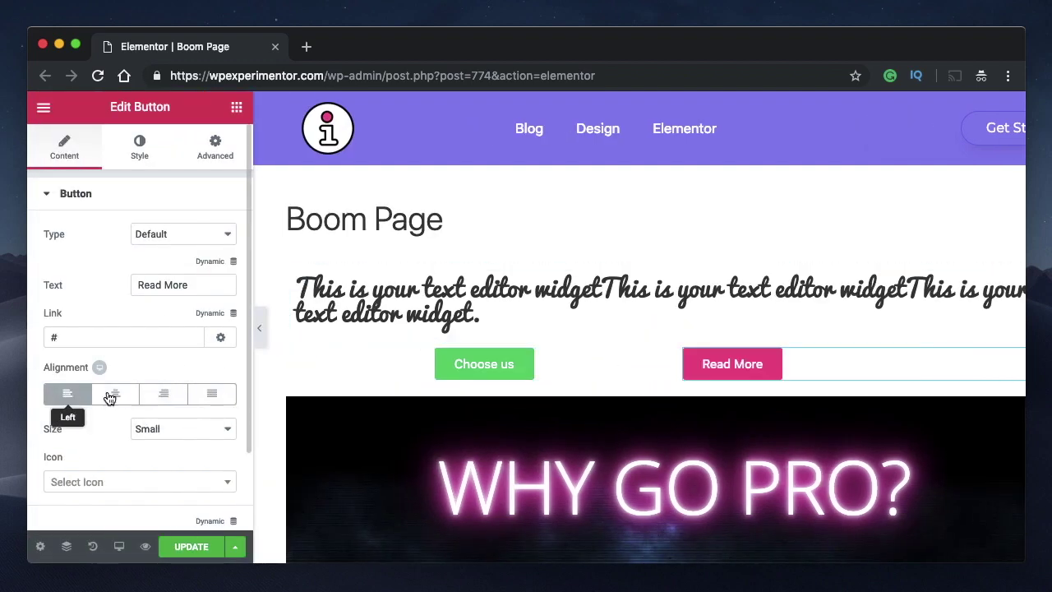
{"action": "left_click", "coordinate": [530, 367]}
{"action": "left_click", "coordinate": [164, 395]}
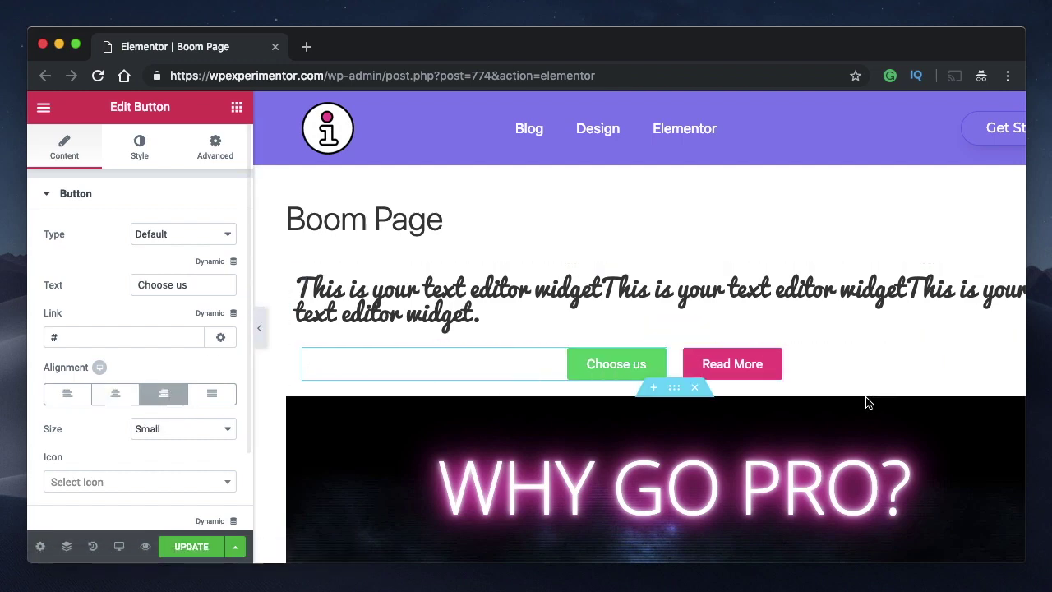
{"action": "left_click", "coordinate": [259, 328]}
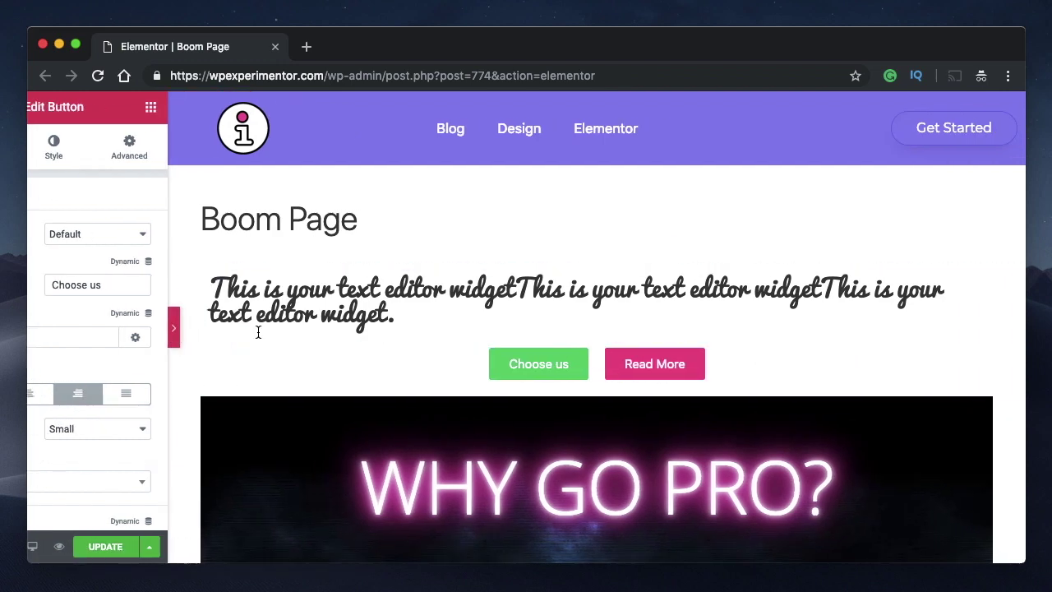
{"action": "left_click", "coordinate": [33, 327]}
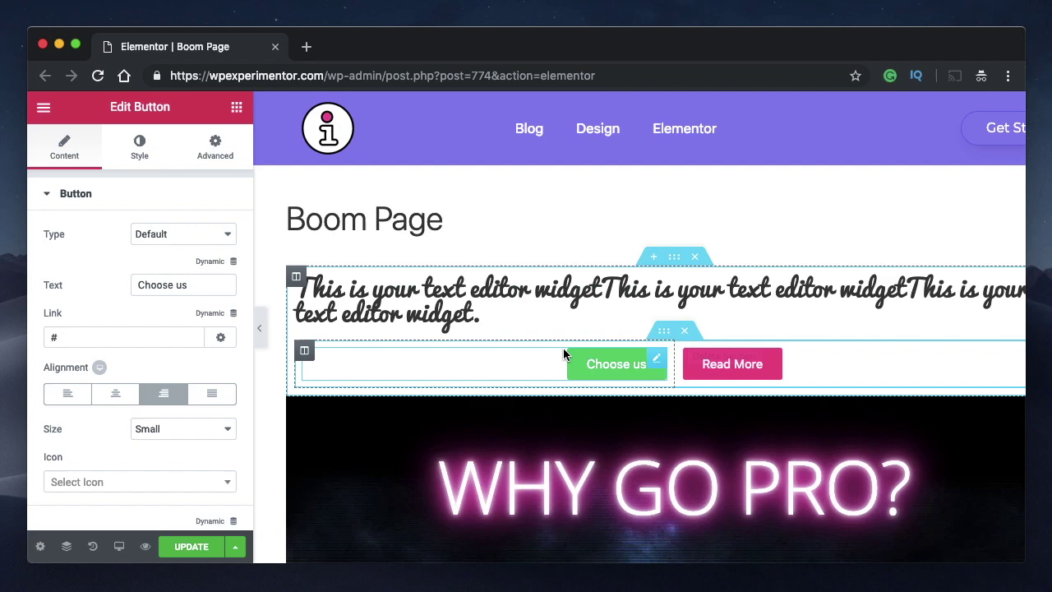
Undo the button alignments, the button moves and the added Inner Section, and return to the widget list
{"action": "key", "text": "super+z"}
{"action": "key", "text": "super+z"}
{"action": "key", "text": "super+z"}
{"action": "key", "text": "super+z"}
{"action": "key", "text": "super+z"}
{"action": "key", "text": "super+z"}
{"action": "key", "text": "super+z"}
{"action": "key", "text": "super+shift+h"}
{"action": "key", "text": "super+z"}
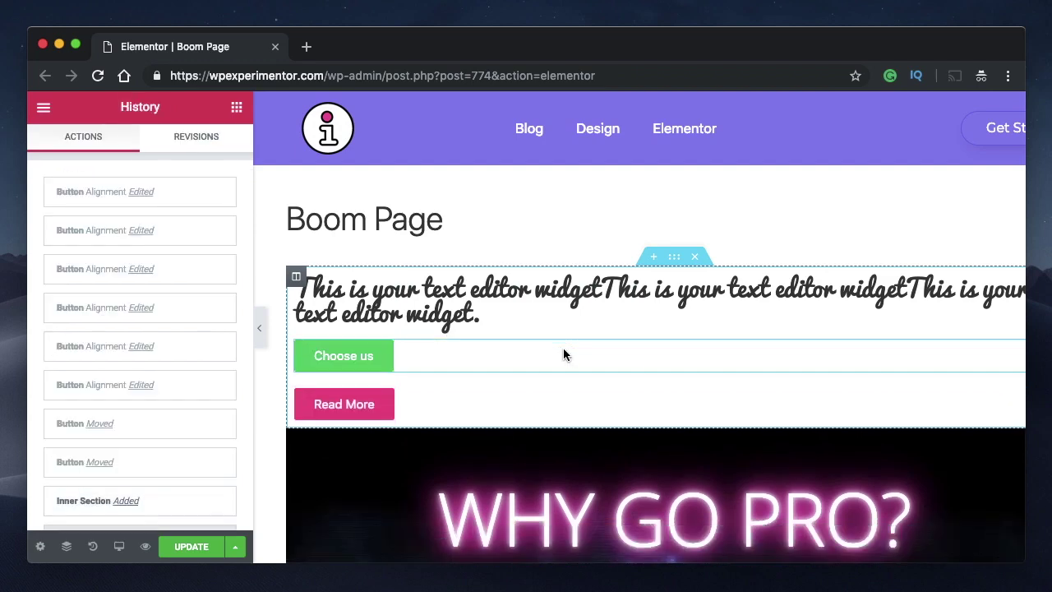
{"action": "left_click", "coordinate": [237, 108]}
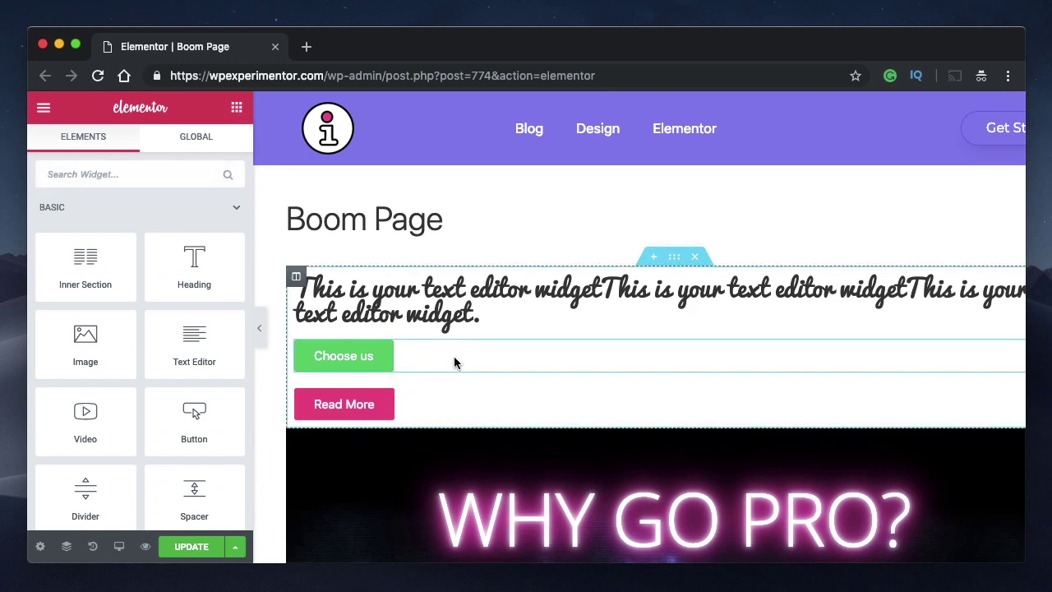
Set the Choose us button's custom positioning width to Inline (auto)
{"action": "left_click", "coordinate": [460, 361]}
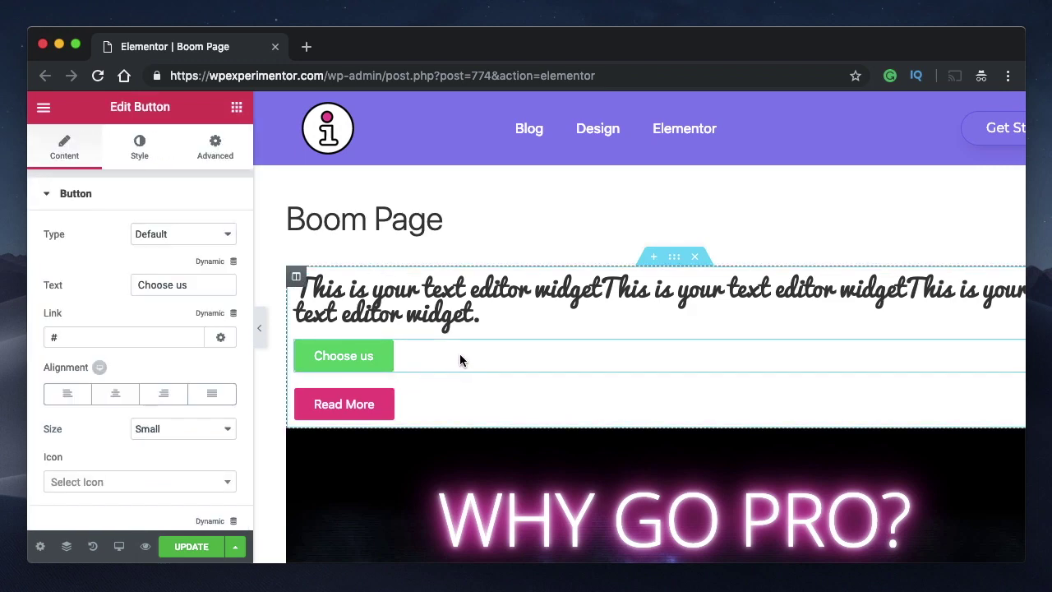
{"action": "left_click", "coordinate": [215, 146]}
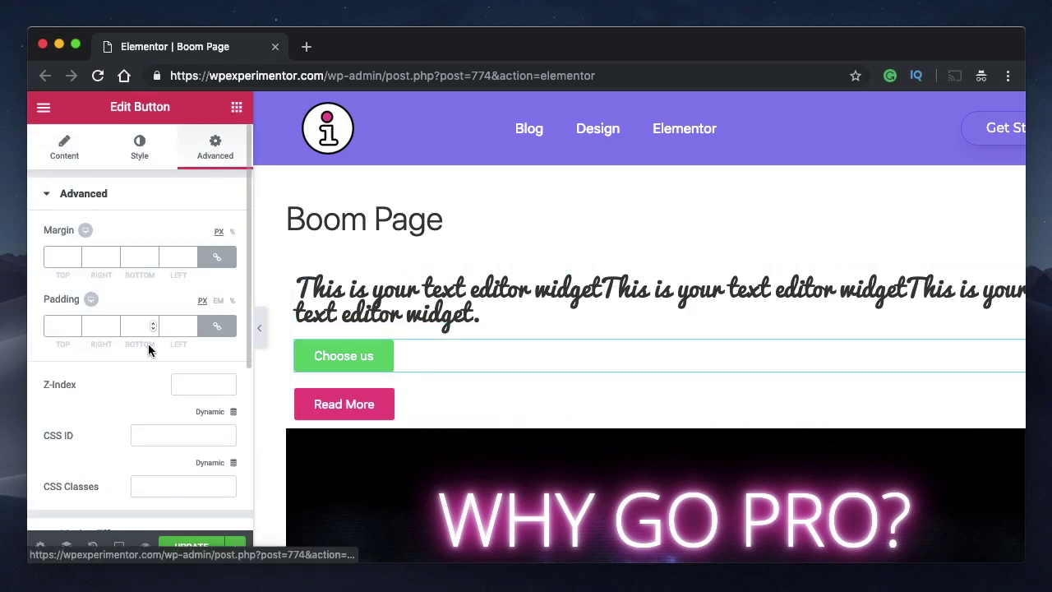
{"action": "scroll", "coordinate": [149, 349], "scroll_direction": "down", "scroll_amount": 5}
{"action": "left_click", "coordinate": [111, 400]}
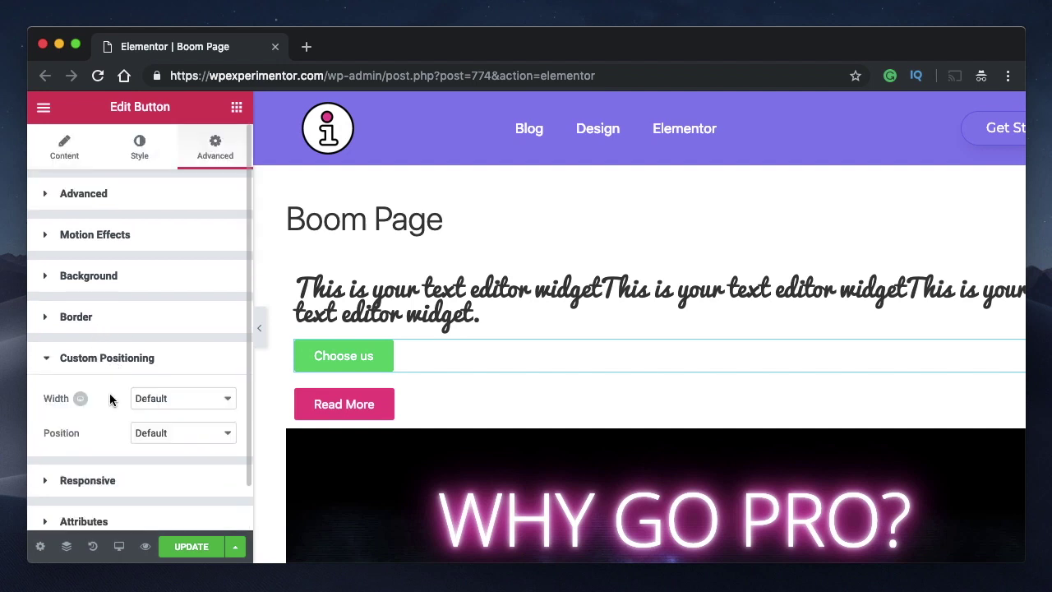
{"action": "left_click", "coordinate": [166, 406]}
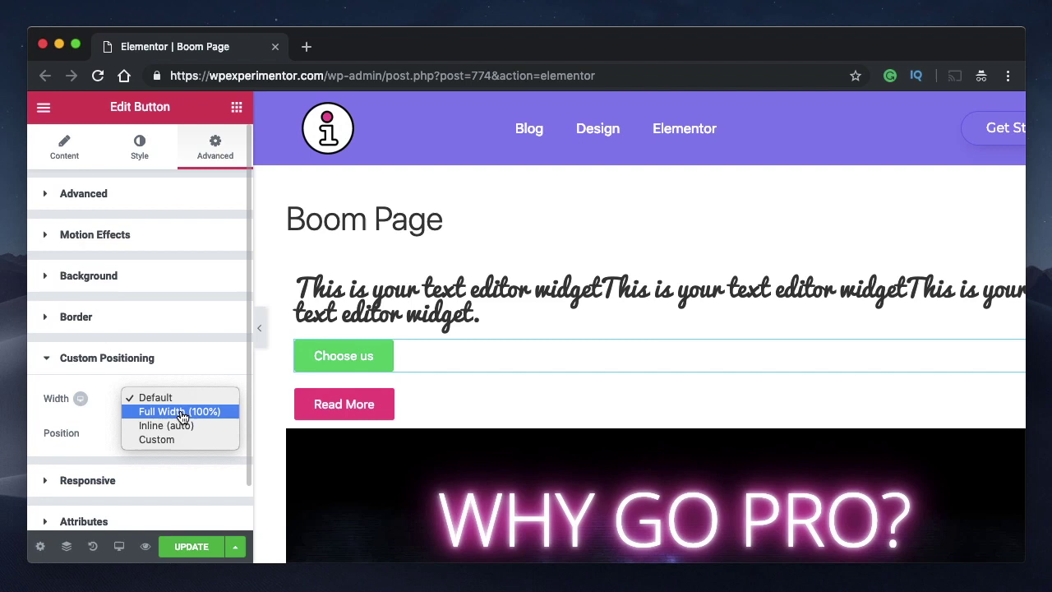
{"action": "left_click", "coordinate": [180, 425]}
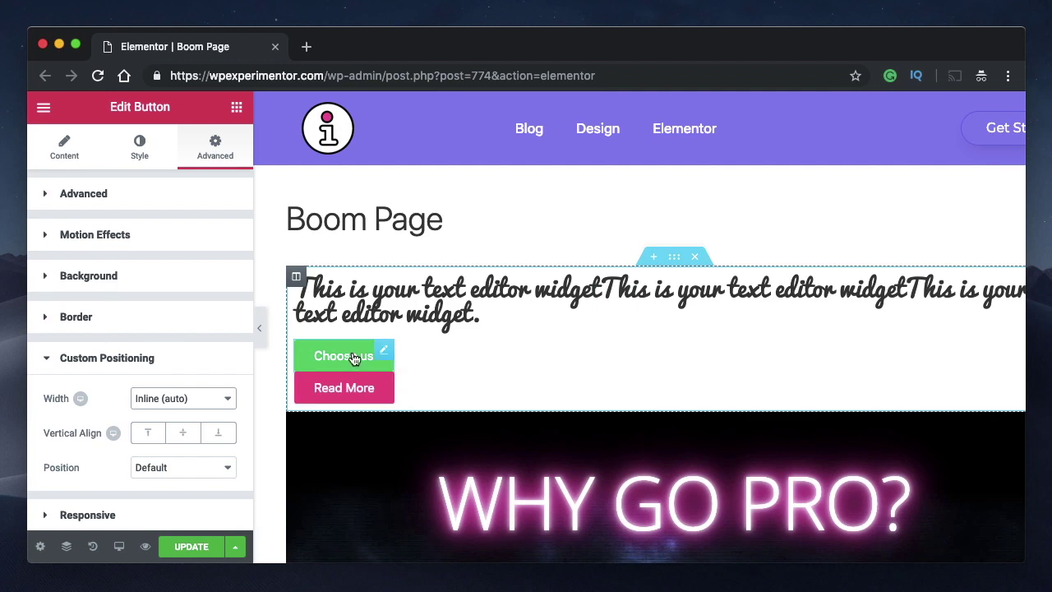
Set the Read More button's custom positioning width to Inline (auto)
{"action": "left_click", "coordinate": [396, 389]}
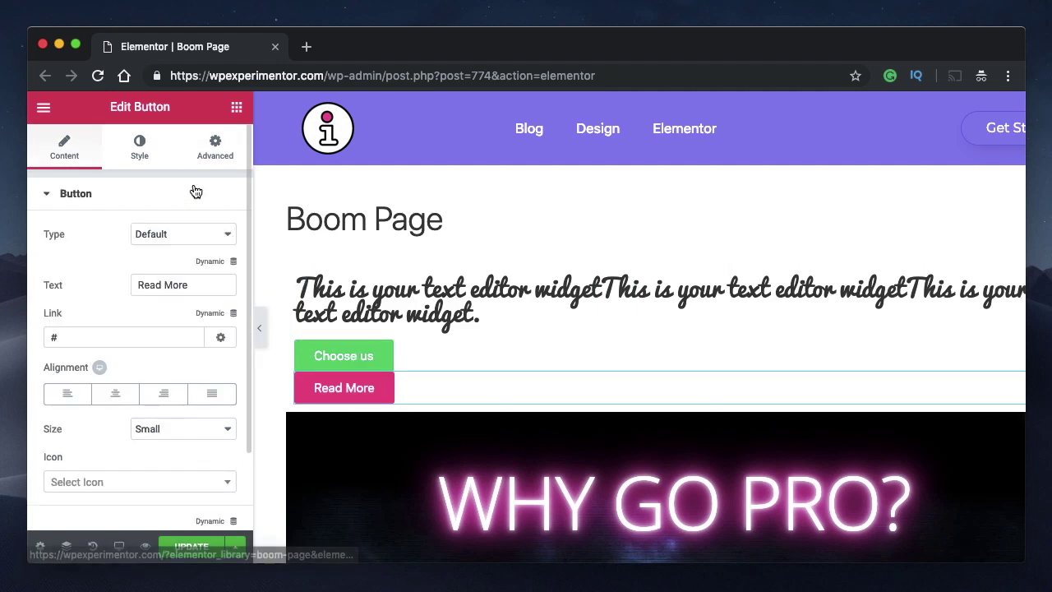
{"action": "left_click", "coordinate": [217, 145]}
{"action": "scroll", "coordinate": [188, 385], "scroll_direction": "down", "scroll_amount": 5}
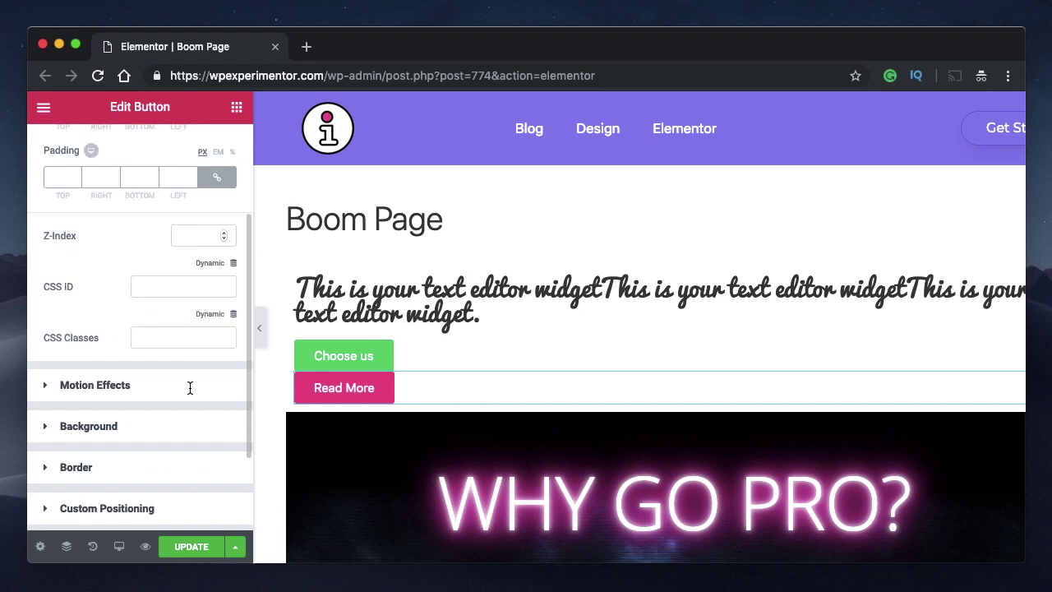
{"action": "left_click", "coordinate": [130, 393]}
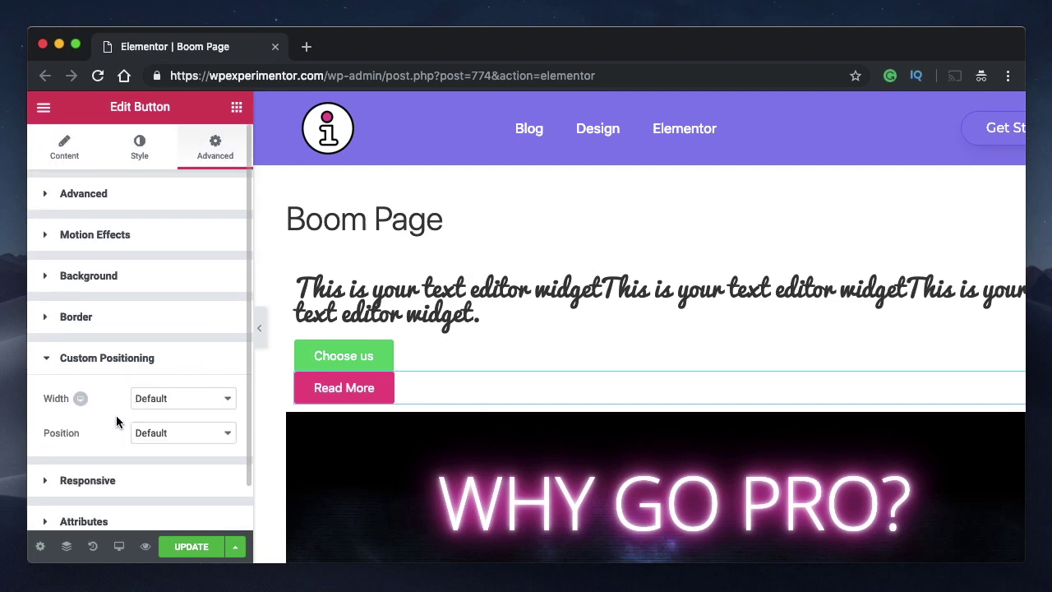
{"action": "left_click", "coordinate": [156, 406]}
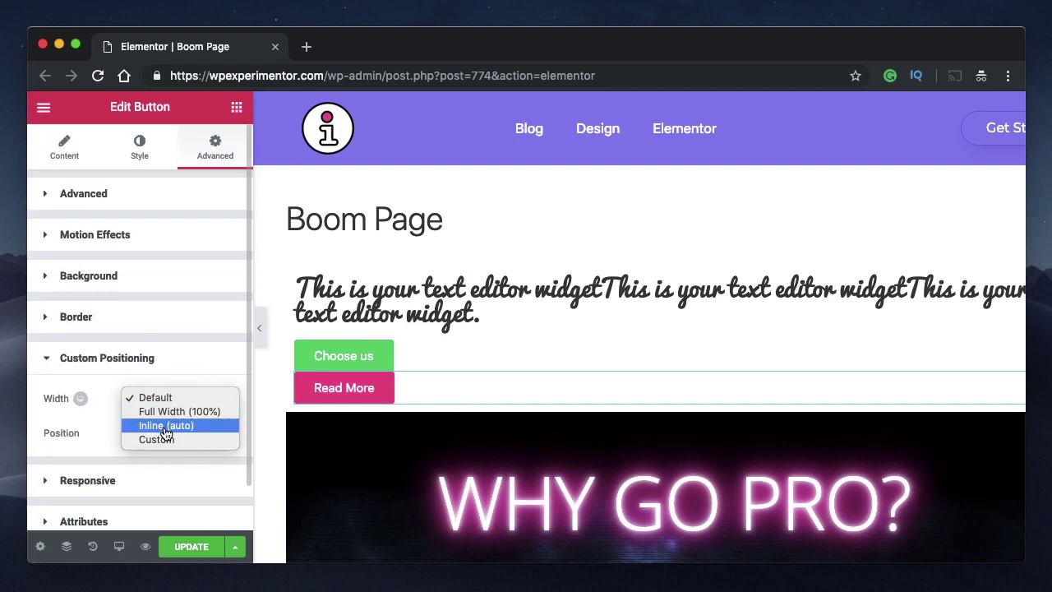
{"action": "key", "text": "Escape"}
{"action": "left_click", "coordinate": [164, 433]}
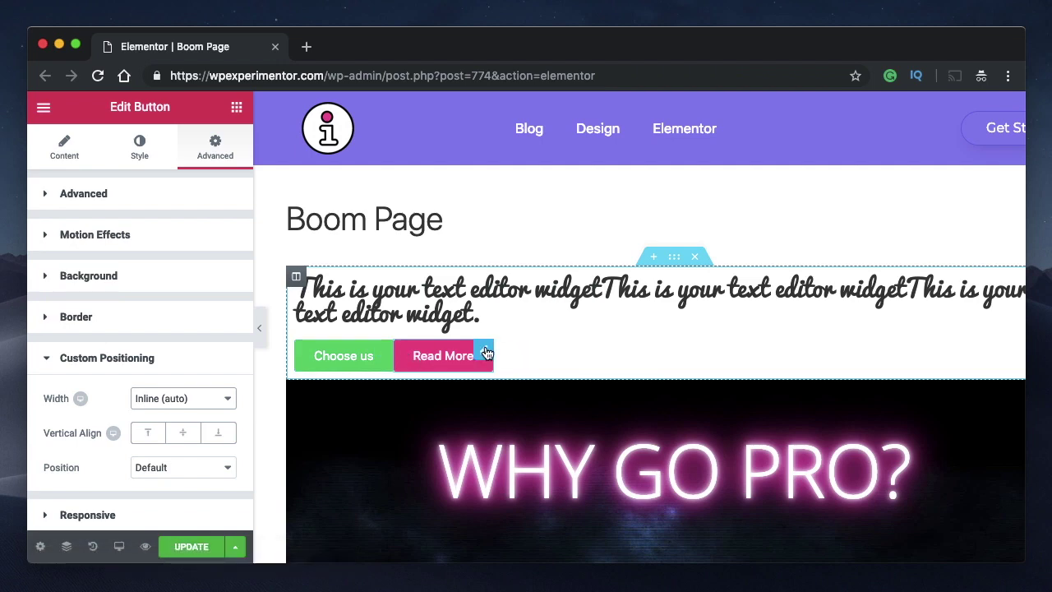
Cycle the buttons' column through horizontal alignments Start, Center, Space Between and Space Around, finishing on Space Evenly
{"action": "left_click", "coordinate": [296, 278]}
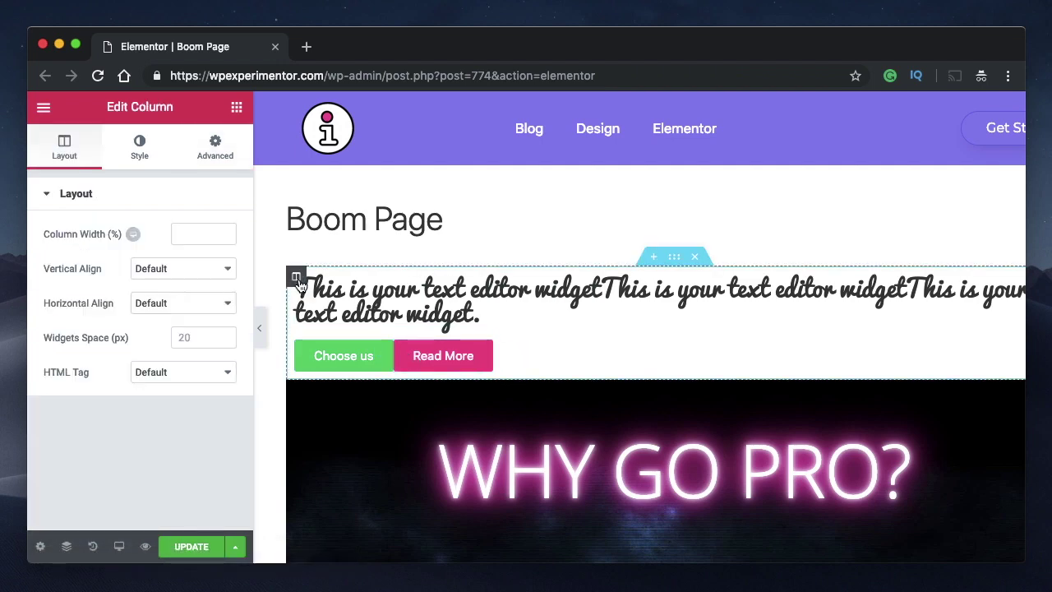
{"action": "left_click", "coordinate": [166, 309]}
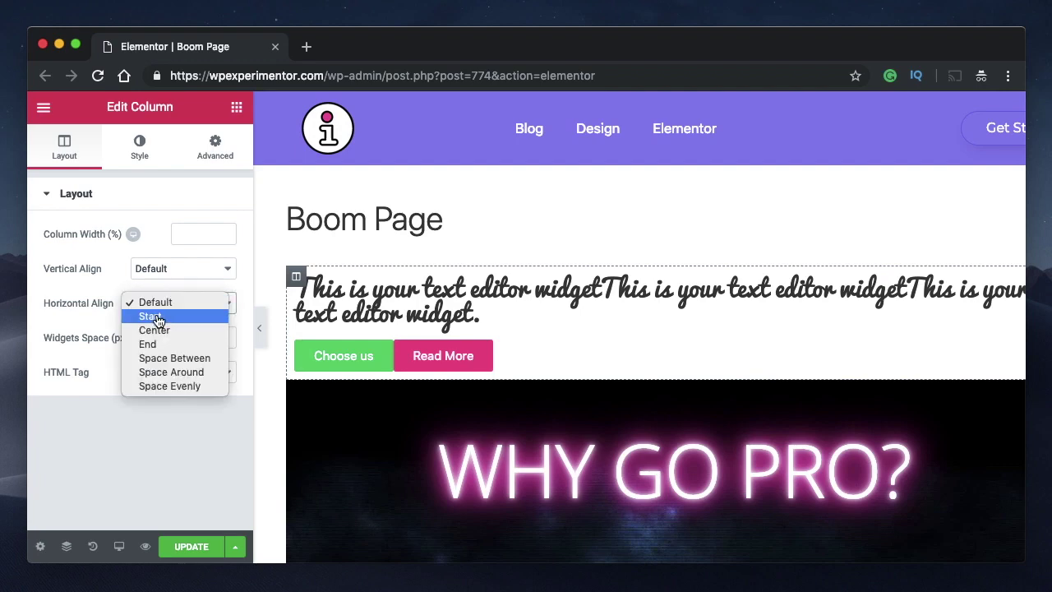
{"action": "left_click", "coordinate": [163, 316]}
{"action": "left_click", "coordinate": [178, 303]}
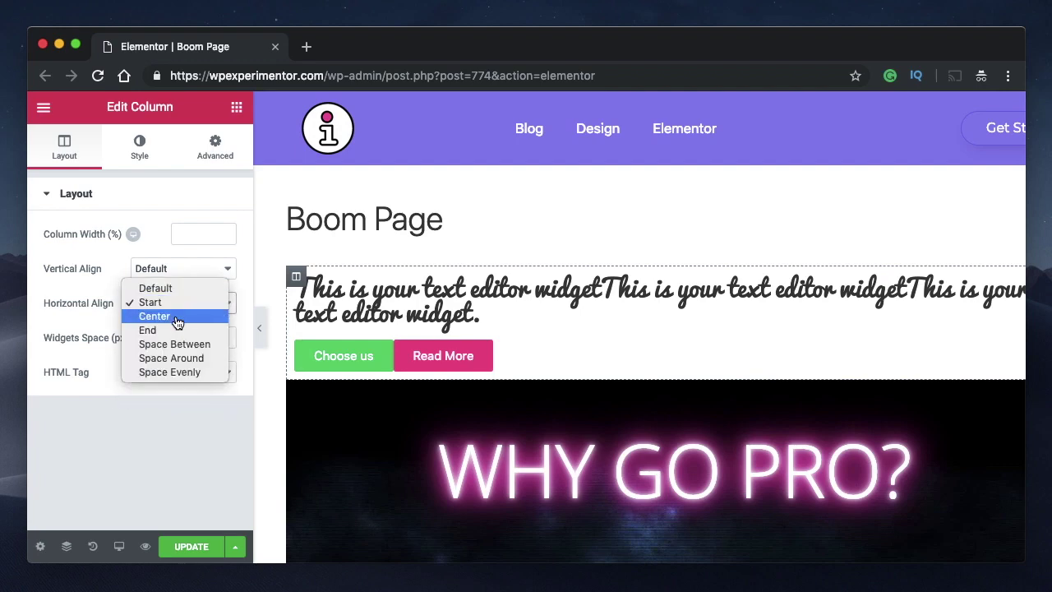
{"action": "left_click", "coordinate": [176, 315]}
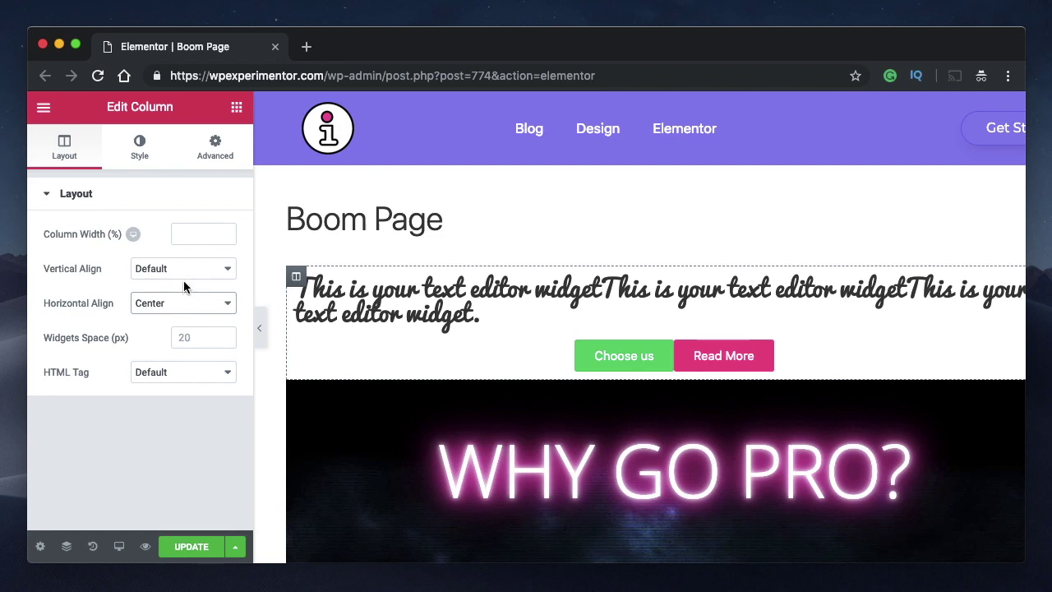
{"action": "left_click", "coordinate": [183, 299]}
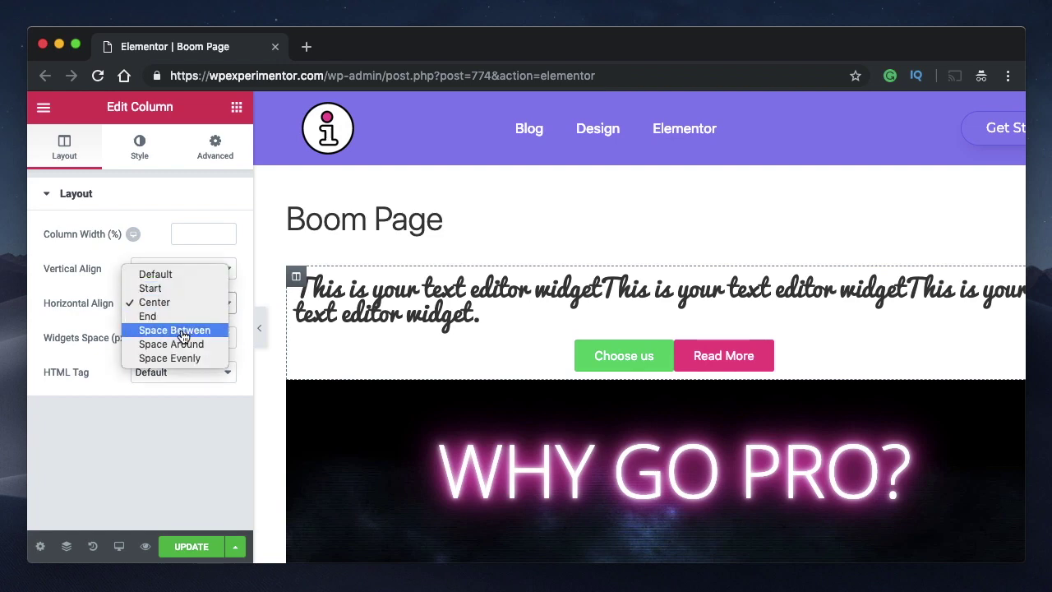
{"action": "left_click", "coordinate": [183, 333]}
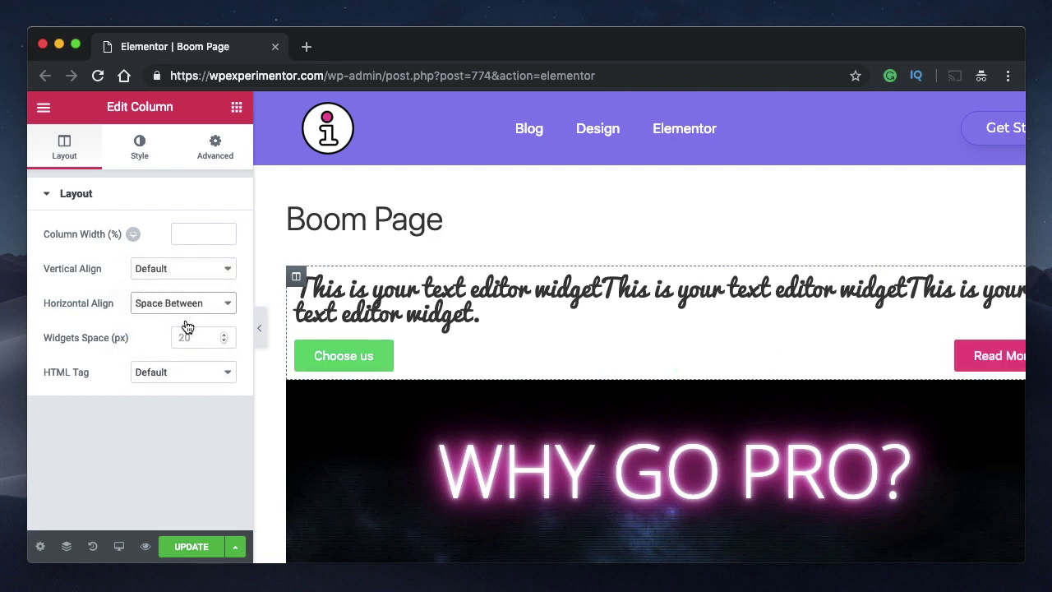
{"action": "left_click", "coordinate": [153, 311]}
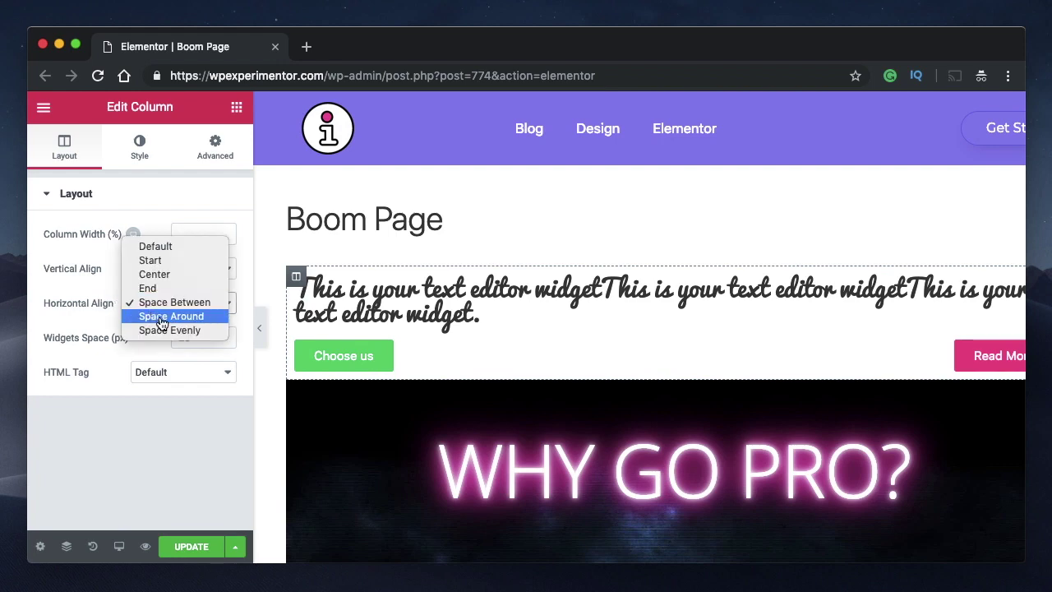
{"action": "left_click", "coordinate": [158, 319]}
{"action": "left_click", "coordinate": [184, 311]}
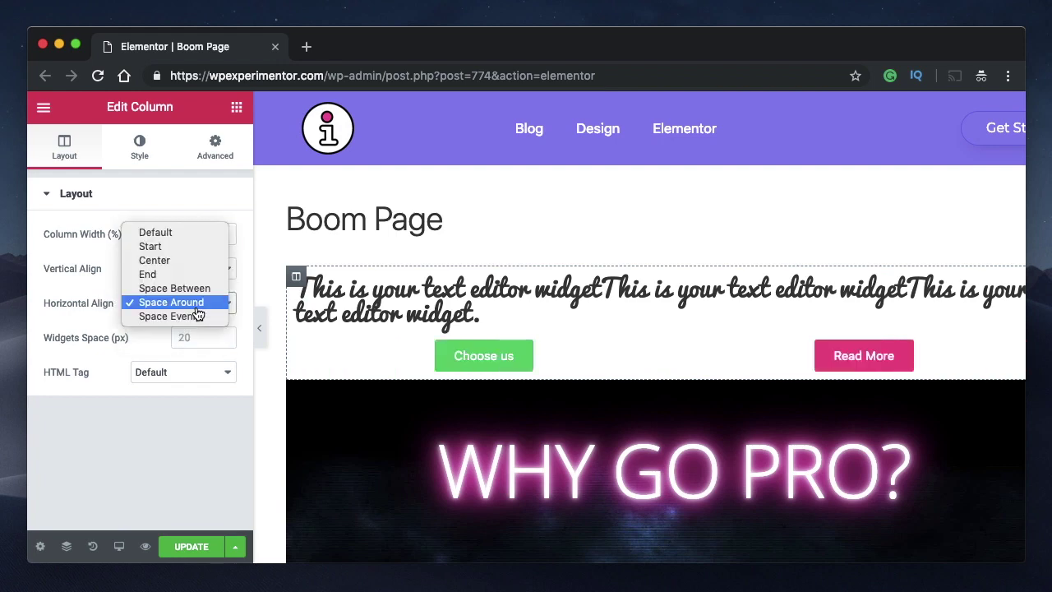
{"action": "left_click", "coordinate": [197, 317]}
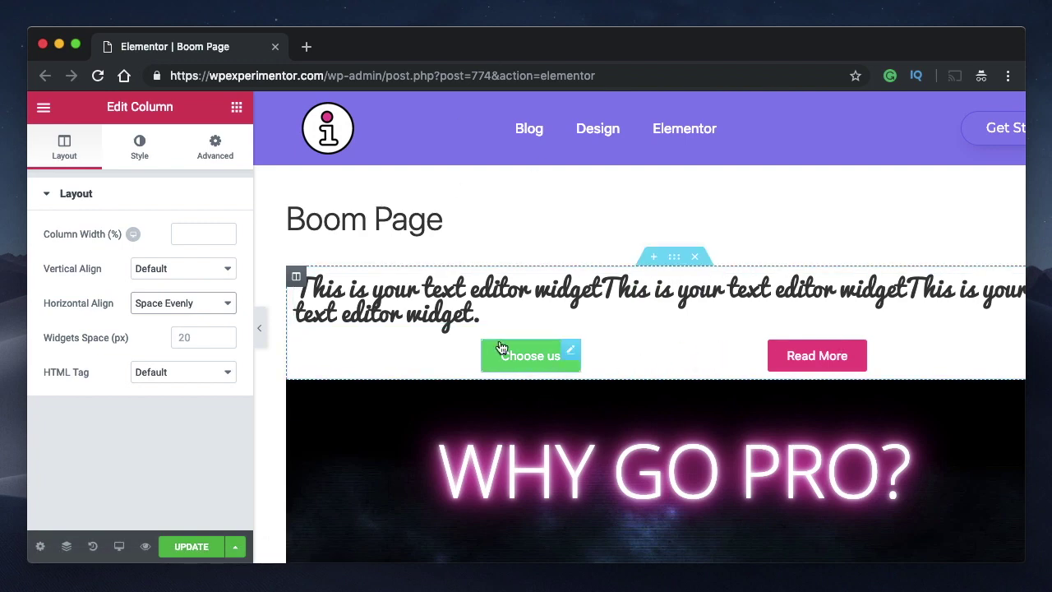
Set the first star icon's custom positioning width to Inline (auto)
{"action": "scroll", "coordinate": [501, 347], "scroll_direction": "down", "scroll_amount": 12}
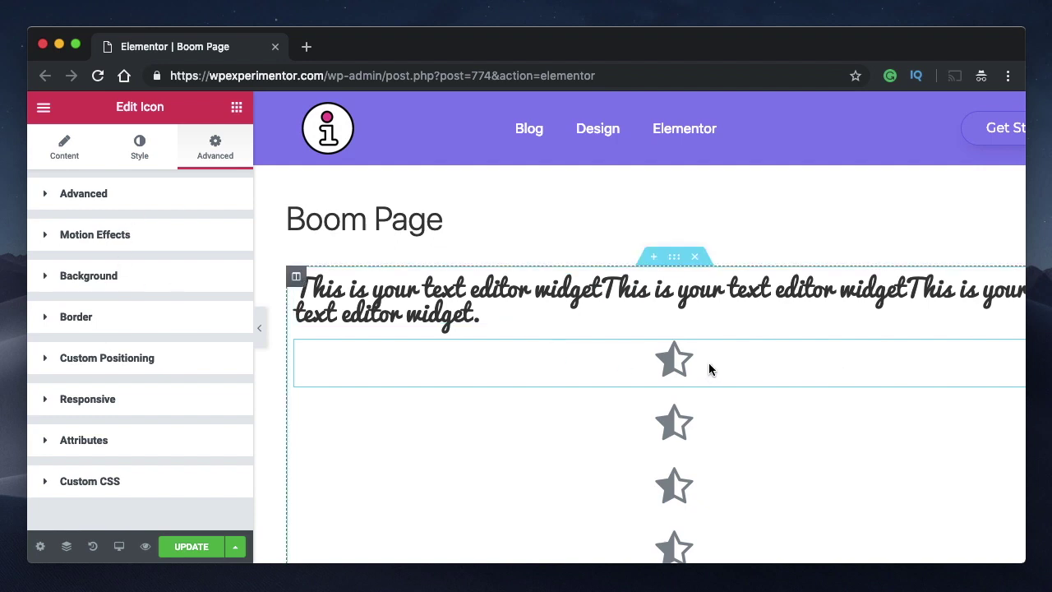
{"action": "left_click", "coordinate": [147, 365]}
{"action": "left_click", "coordinate": [181, 403]}
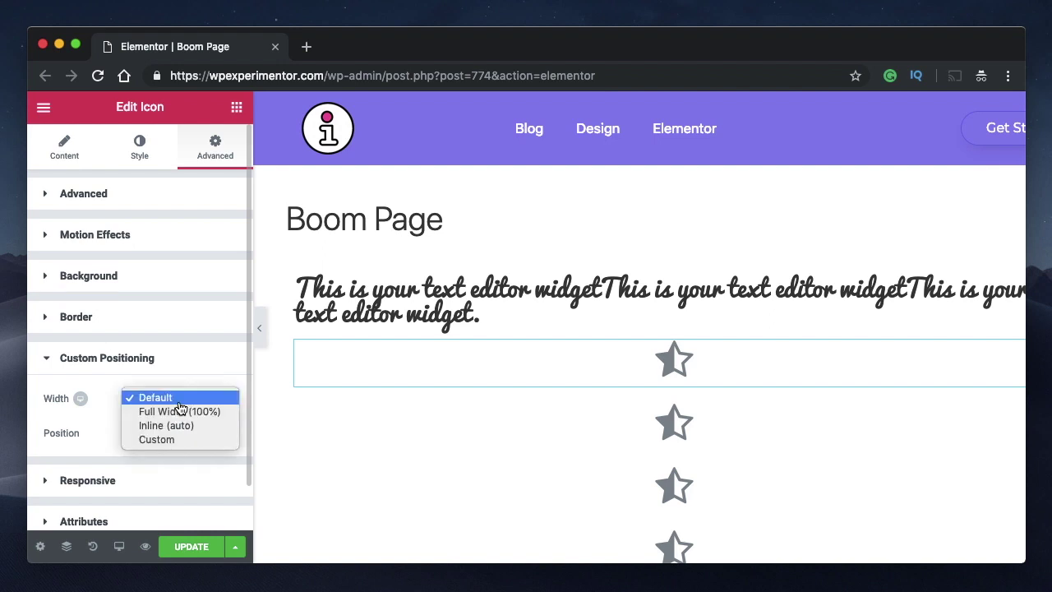
{"action": "left_click", "coordinate": [175, 425]}
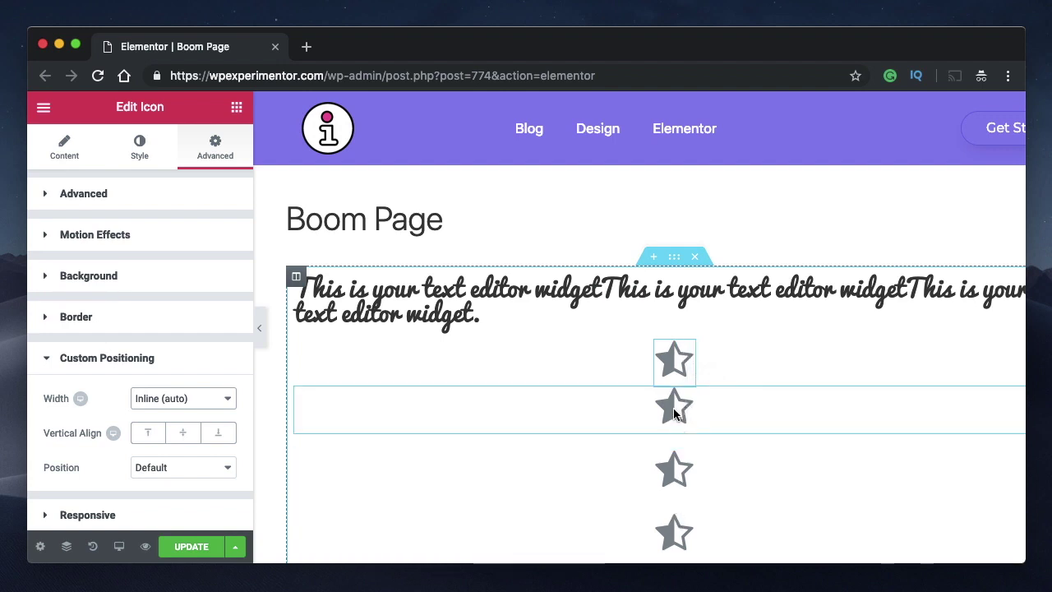
Copy the first star icon and paste its style onto the second star icon
{"action": "right_click", "coordinate": [682, 356]}
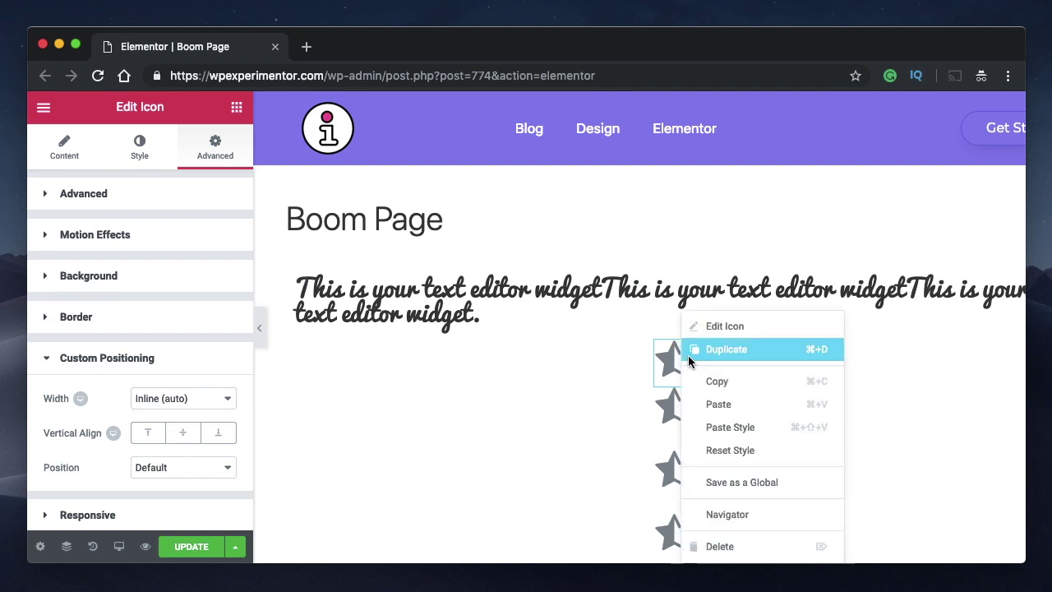
{"action": "left_click", "coordinate": [690, 379]}
{"action": "right_click", "coordinate": [681, 408]}
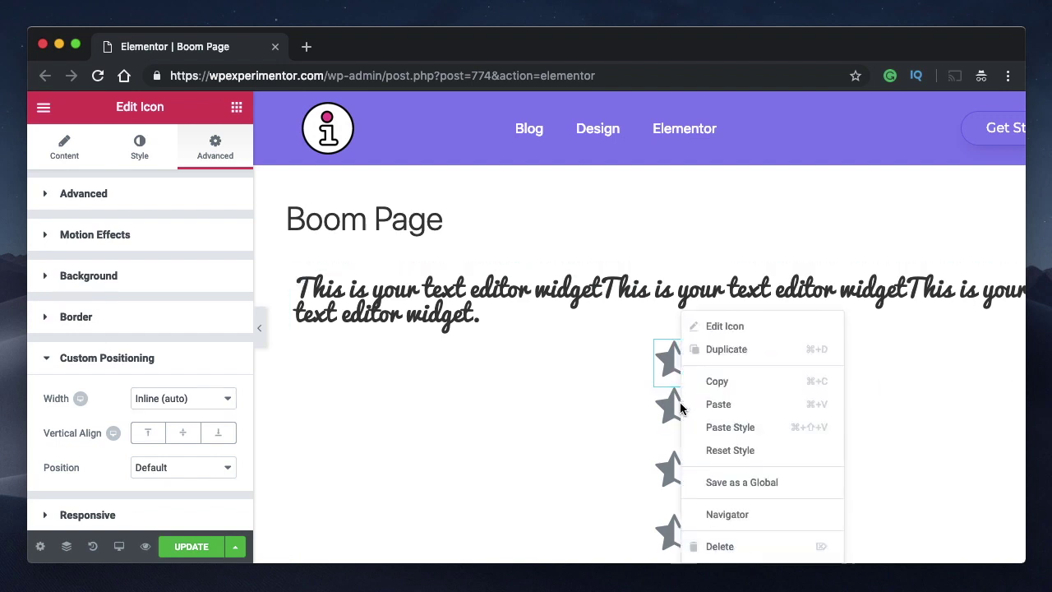
{"action": "left_click", "coordinate": [705, 427]}
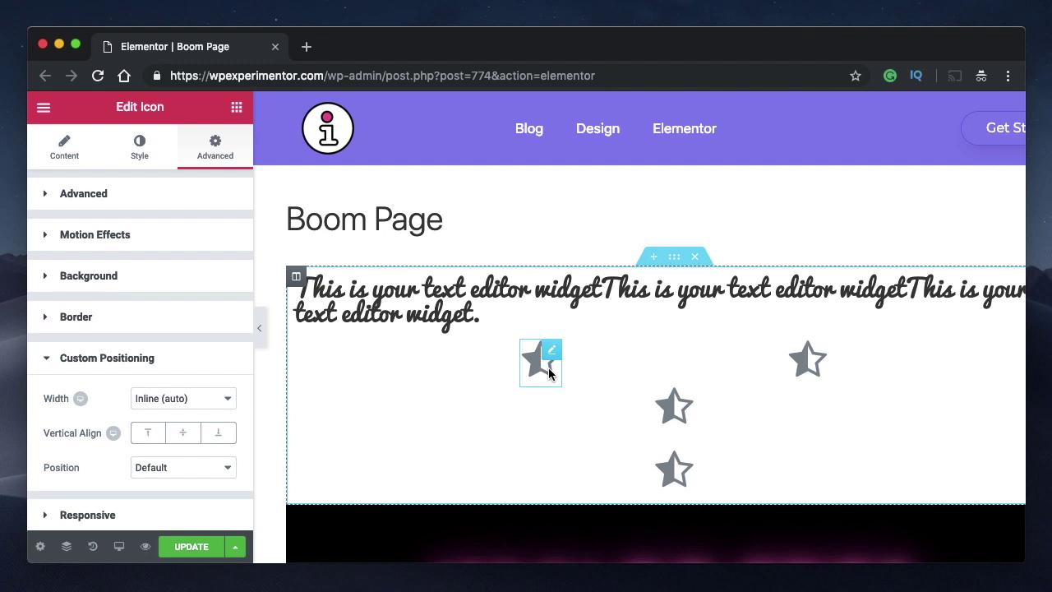
Paste the copied inline style onto the third and fourth star icons
{"action": "right_click", "coordinate": [672, 405]}
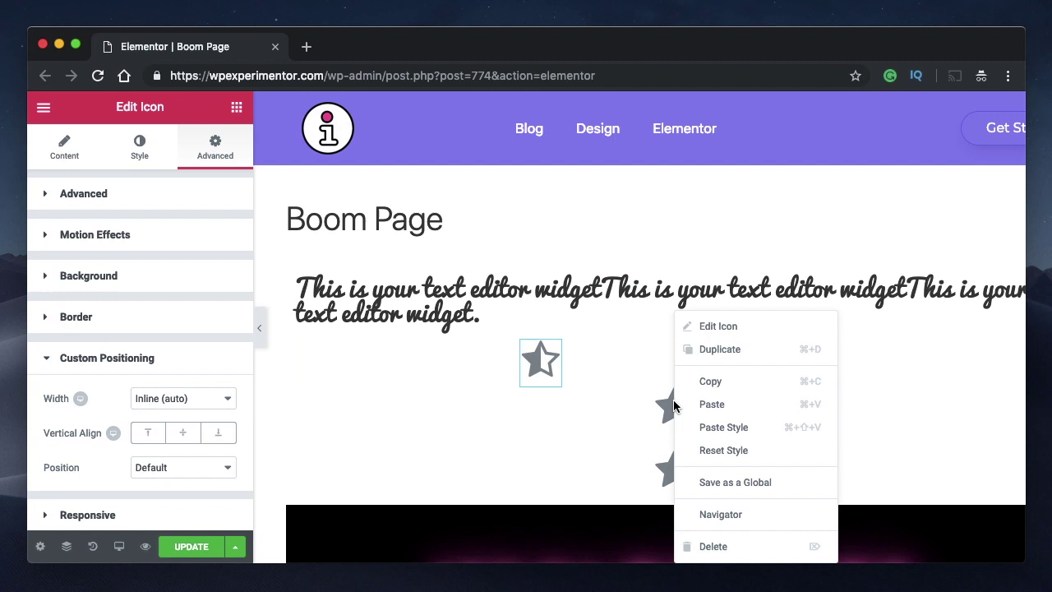
{"action": "left_click", "coordinate": [701, 427]}
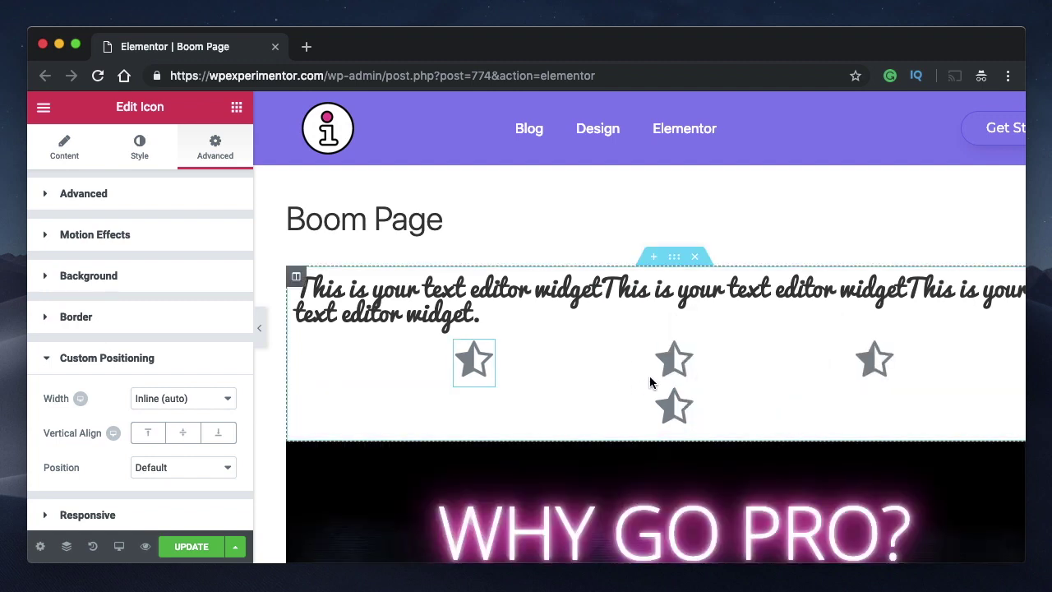
{"action": "right_click", "coordinate": [663, 409]}
{"action": "left_click", "coordinate": [712, 430]}
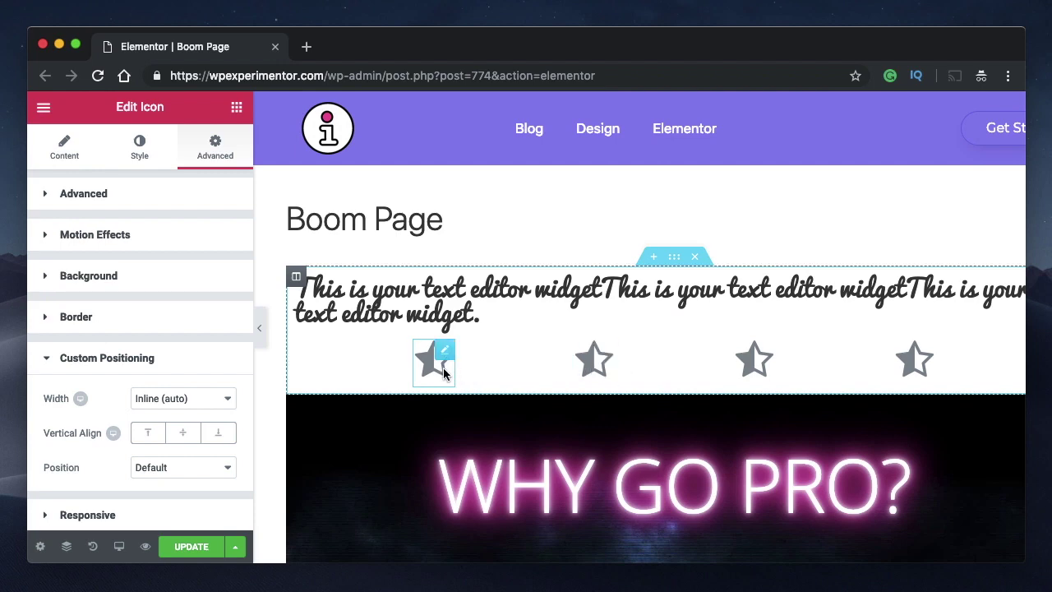
Check the second star icon's custom positioning width in its advanced settings
{"action": "left_click", "coordinate": [596, 364]}
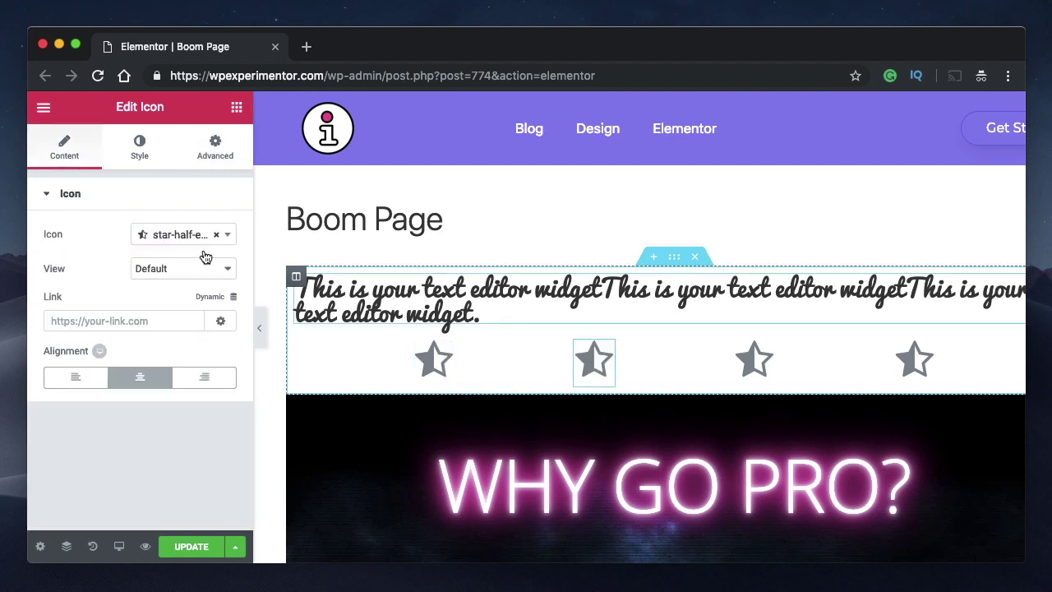
{"action": "left_click", "coordinate": [216, 153]}
{"action": "scroll", "coordinate": [152, 307], "scroll_direction": "down", "scroll_amount": 4}
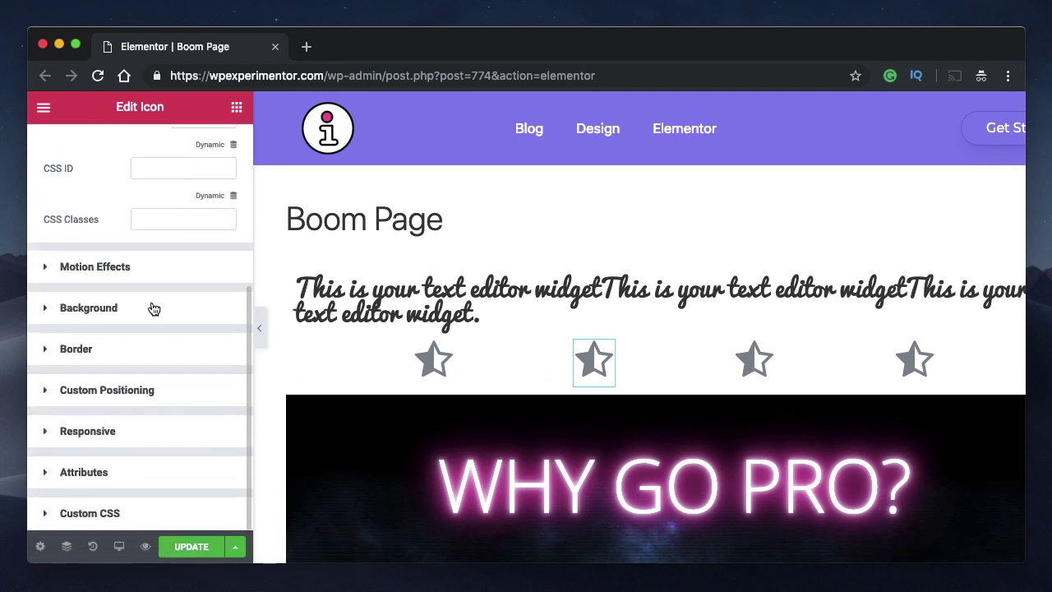
{"action": "left_click", "coordinate": [127, 393]}
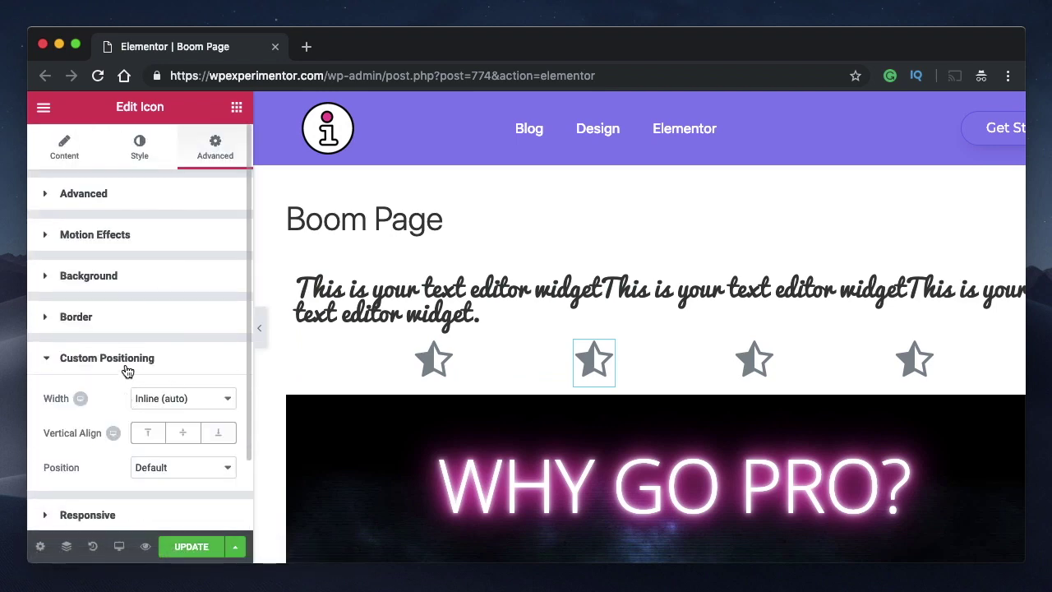
{"action": "left_click", "coordinate": [127, 361]}
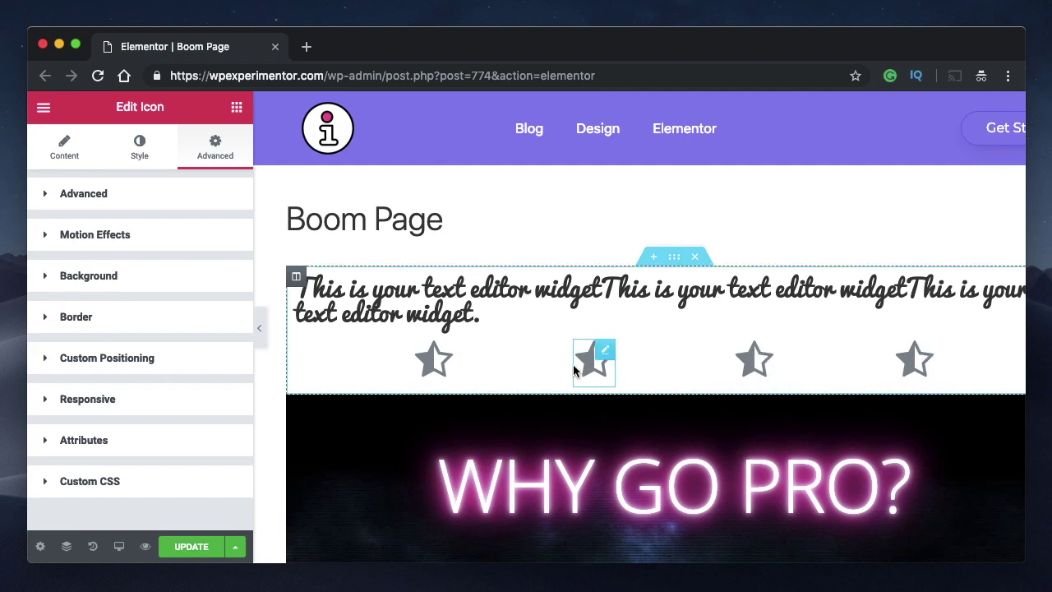
Cycle the star icons' column through horizontal alignments Space Around, Space Between and Start, finishing on Center
{"action": "left_click", "coordinate": [297, 276]}
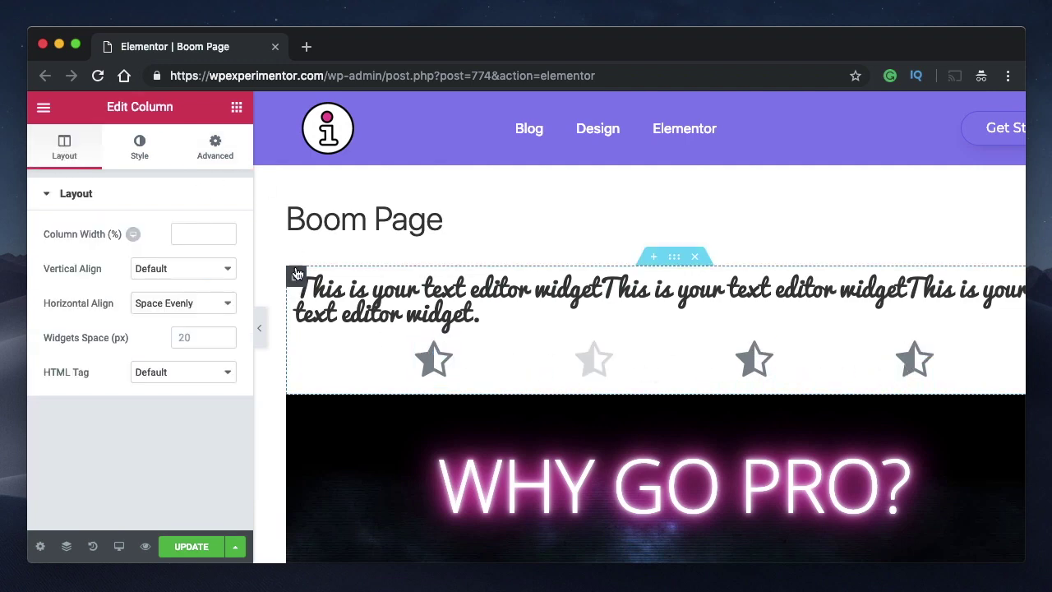
{"action": "left_click", "coordinate": [201, 306]}
{"action": "left_click", "coordinate": [200, 286]}
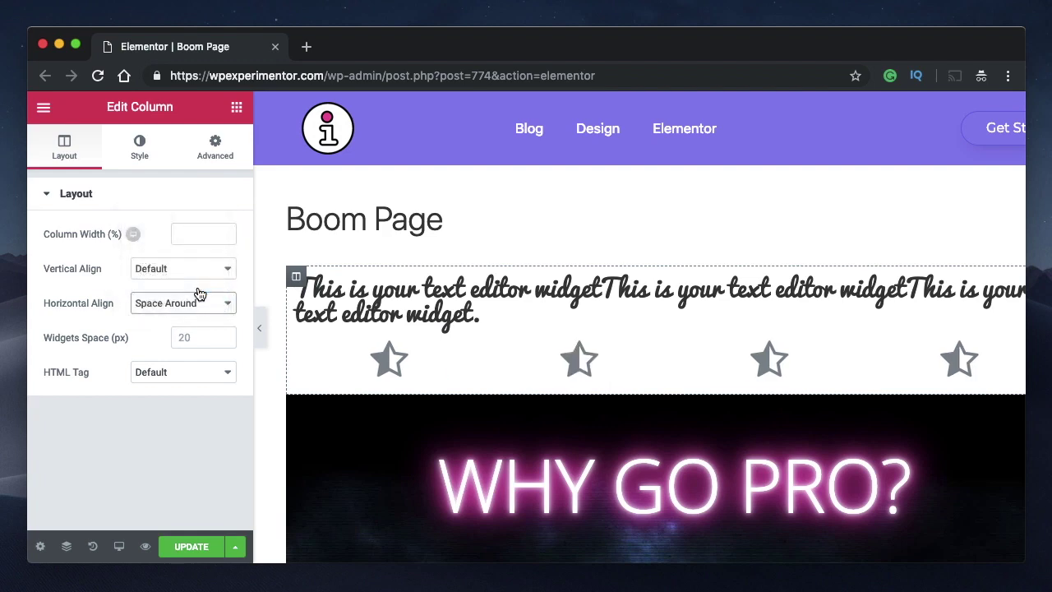
{"action": "left_click", "coordinate": [197, 297]}
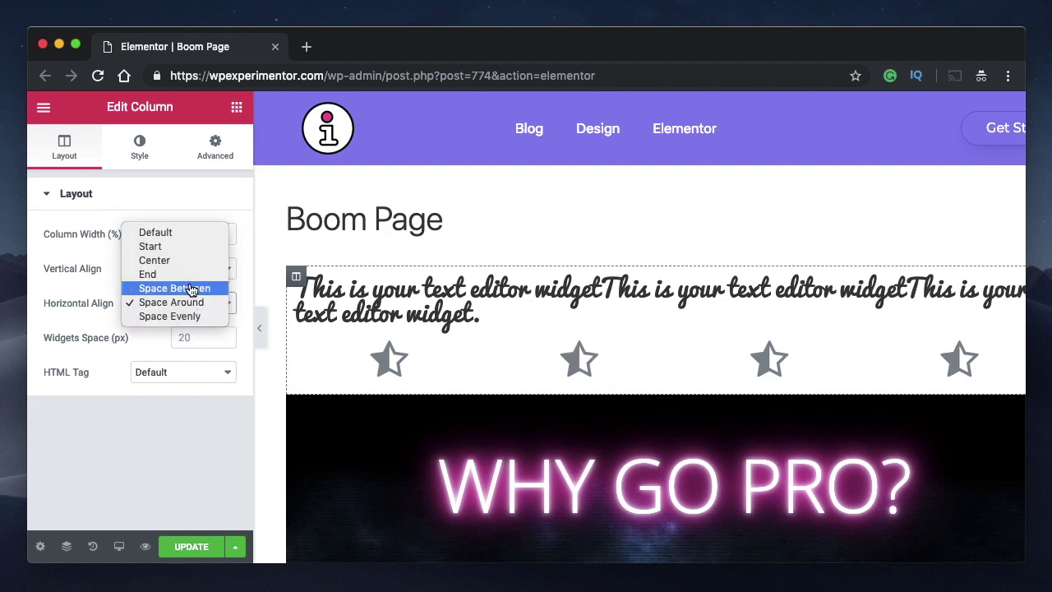
{"action": "left_click", "coordinate": [191, 286]}
{"action": "left_click", "coordinate": [197, 303]}
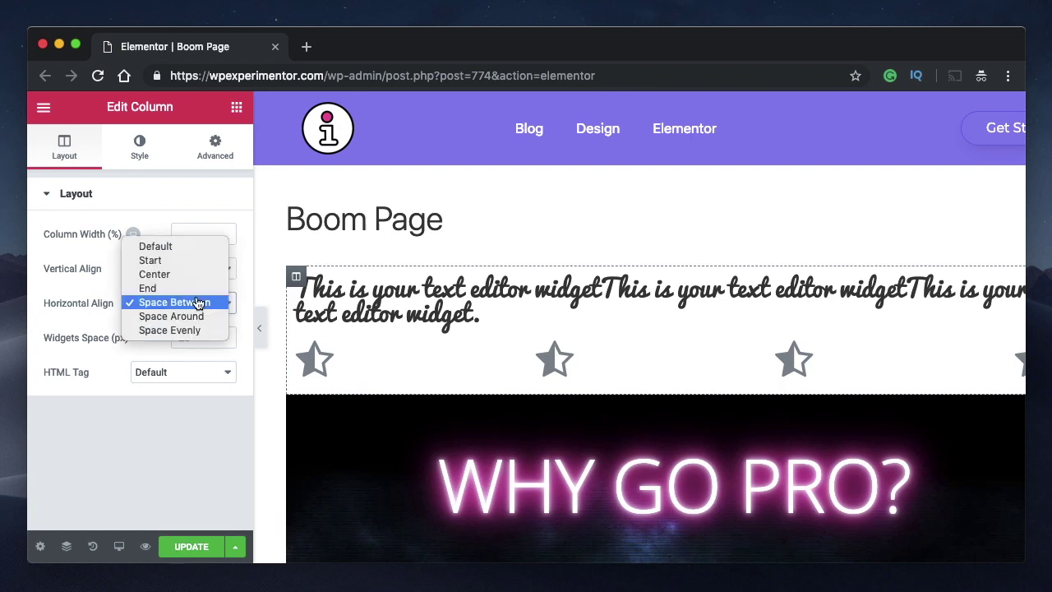
{"action": "left_click", "coordinate": [189, 263]}
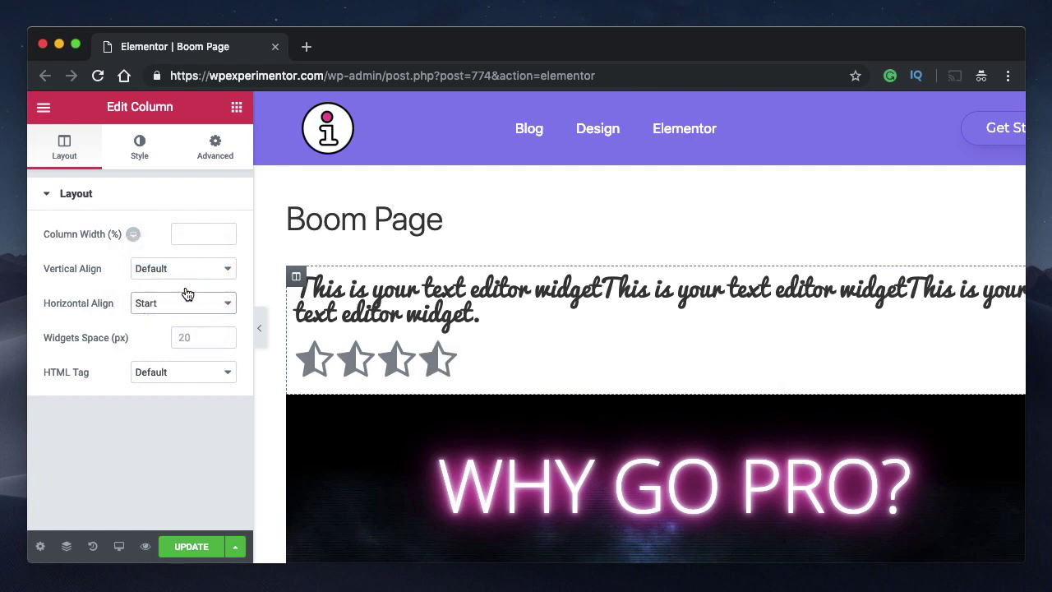
{"action": "left_click", "coordinate": [185, 303]}
{"action": "left_click", "coordinate": [181, 319]}
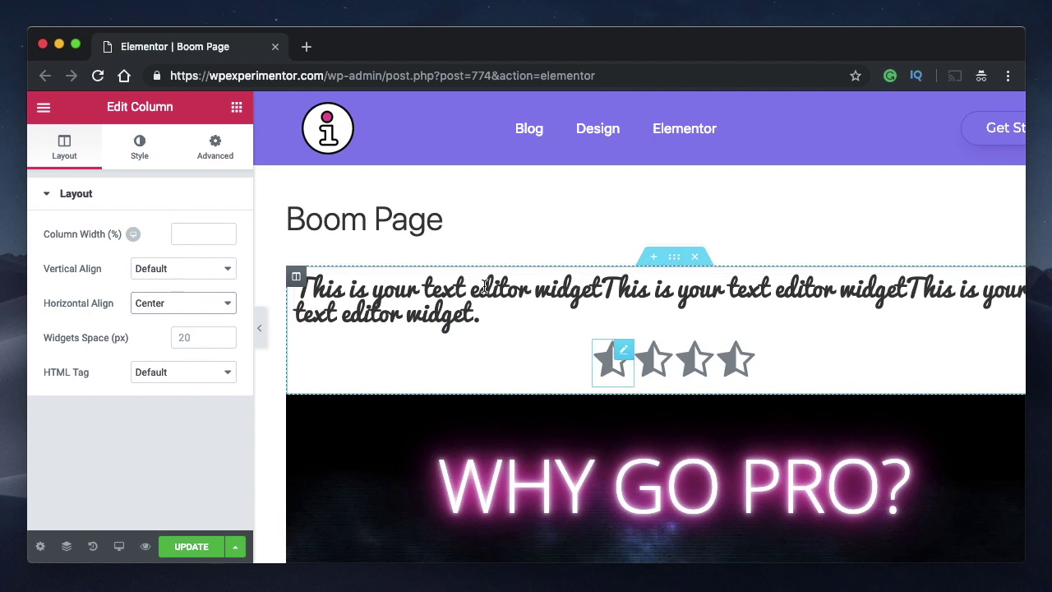
Compare the first star icon's custom positioning width between the tablet and desktop views
{"action": "left_click", "coordinate": [214, 148]}
{"action": "scroll", "coordinate": [65, 371], "scroll_direction": "down", "scroll_amount": 3}
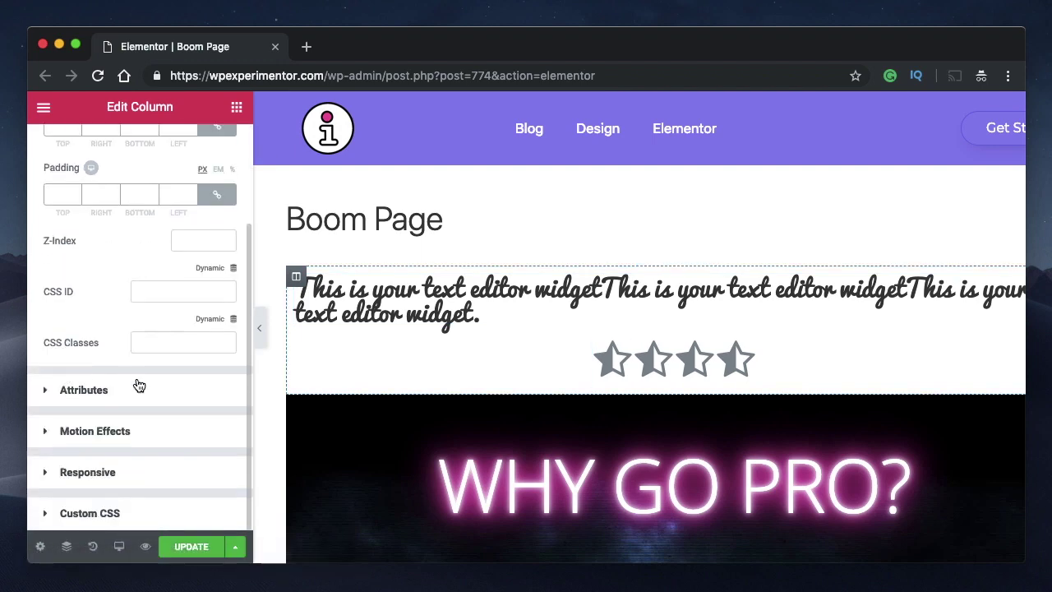
{"action": "left_click", "coordinate": [625, 355]}
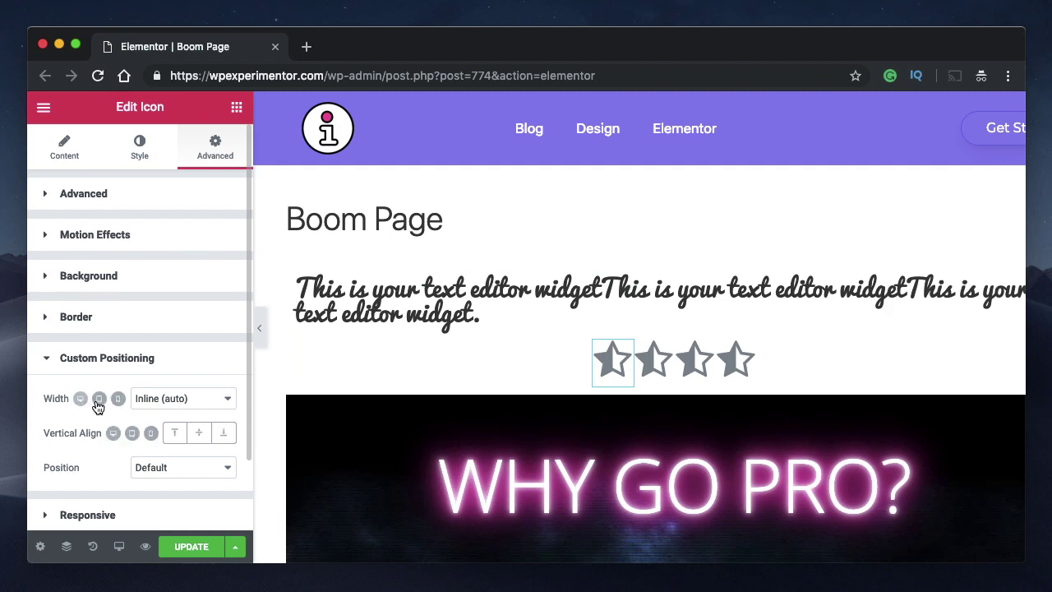
{"action": "left_click", "coordinate": [99, 401]}
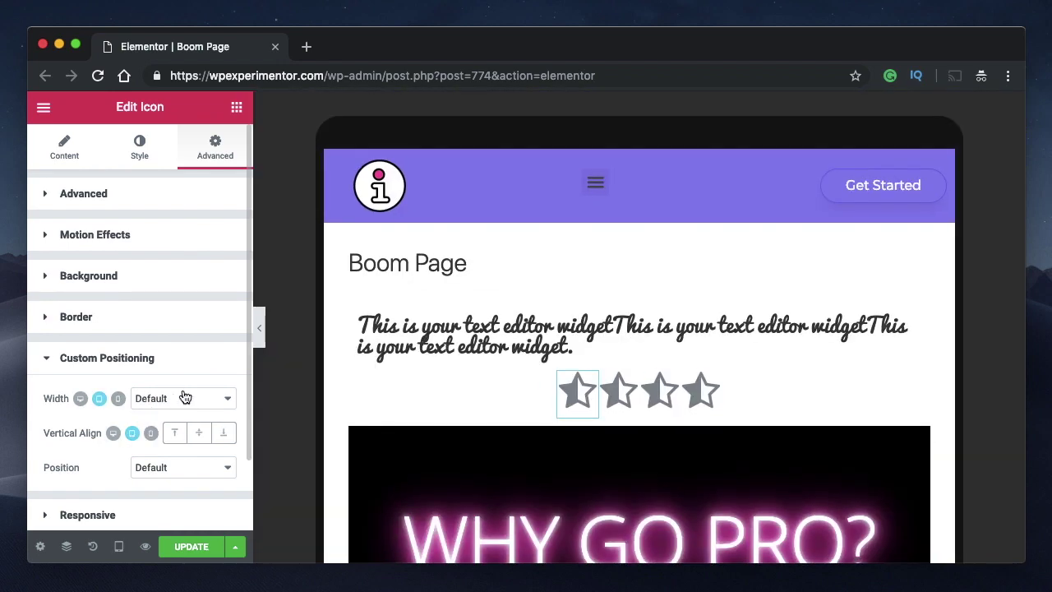
{"action": "left_click", "coordinate": [80, 399]}
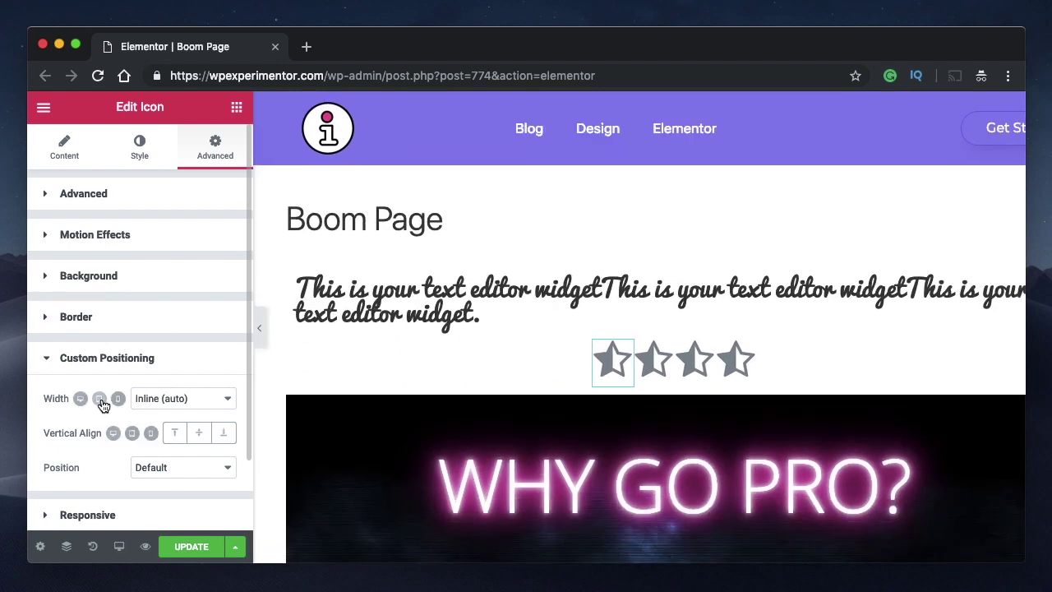
{"action": "left_click", "coordinate": [98, 399]}
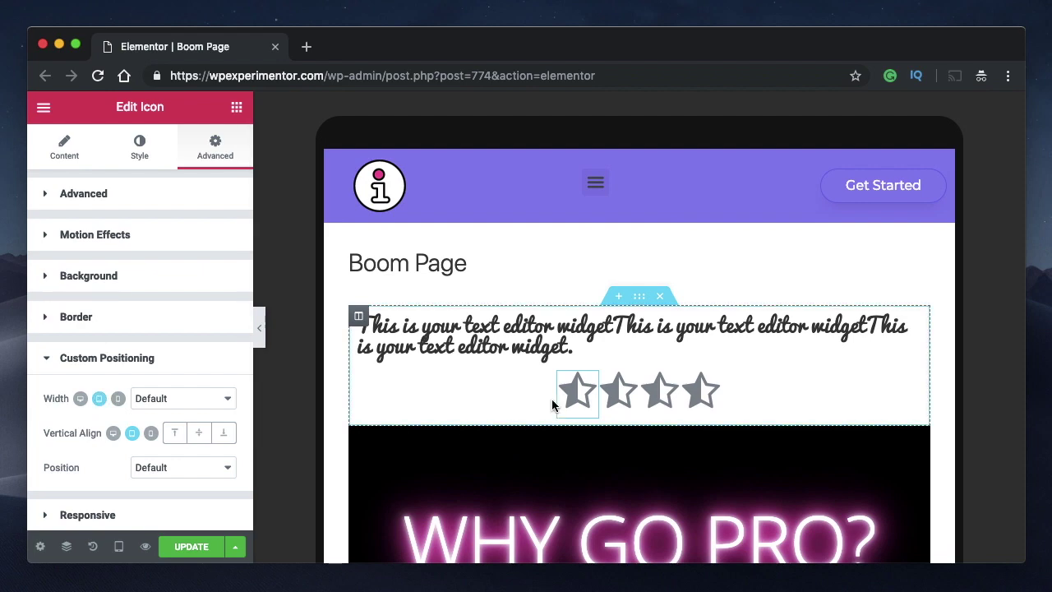
{"action": "left_click", "coordinate": [80, 398]}
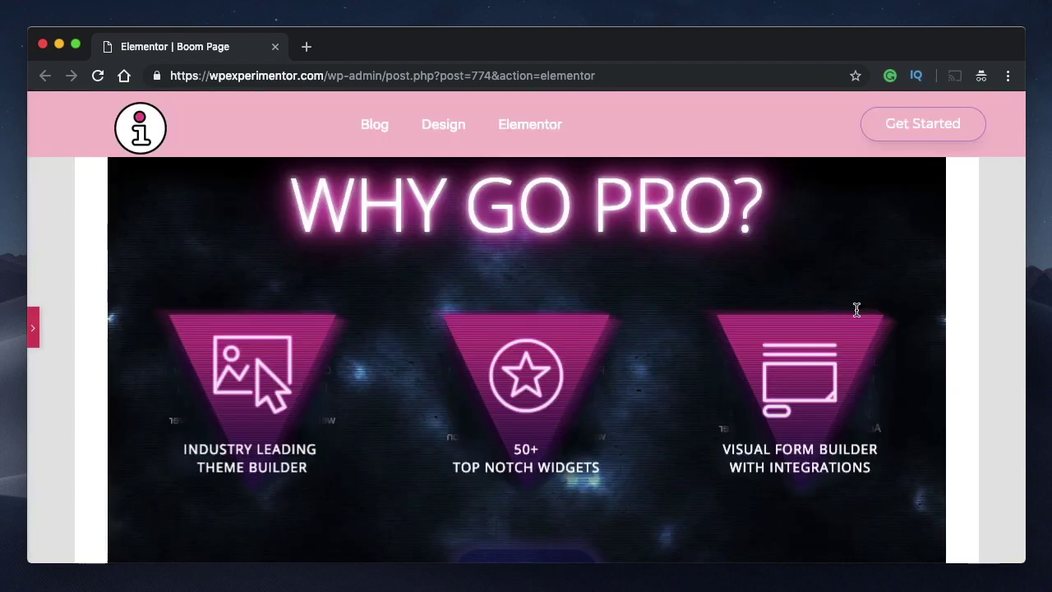
Restore the editing panel beside the Why Go Pro section to inspect the first flip box's custom positioning
{"action": "left_click", "coordinate": [33, 333]}
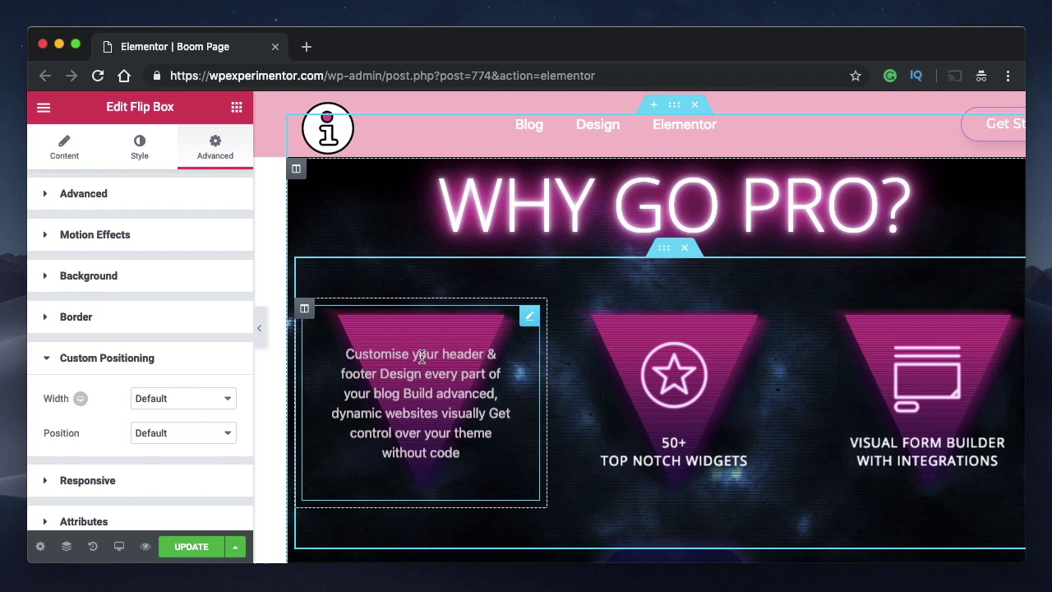
Set the first flip box's custom positioning to Absolute
{"action": "scroll", "coordinate": [122, 340], "scroll_direction": "down", "scroll_amount": 2}
{"action": "scroll", "coordinate": [122, 340], "scroll_direction": "up", "scroll_amount": 2}
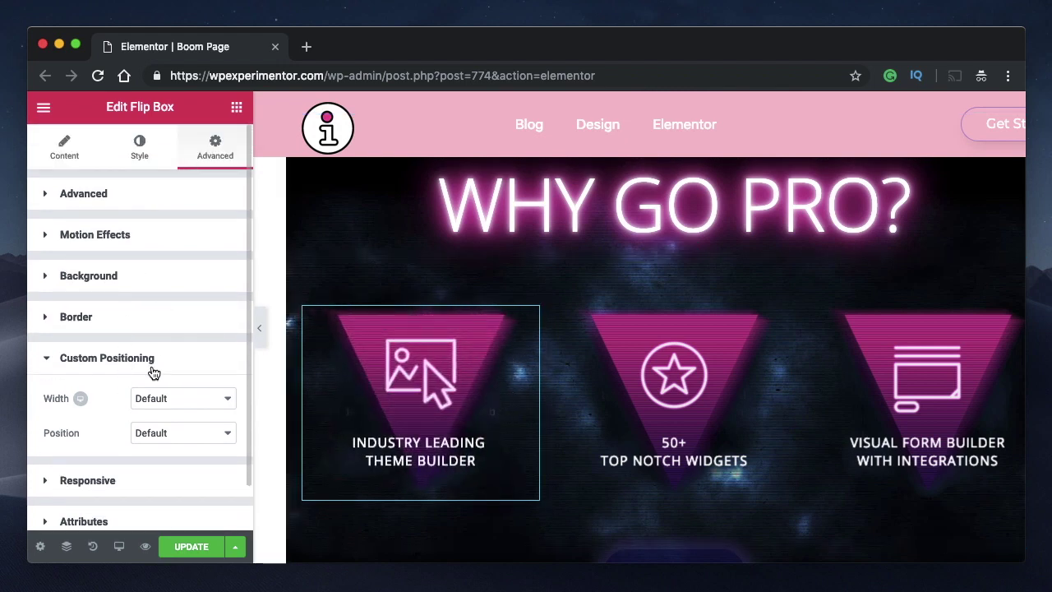
{"action": "scroll", "coordinate": [153, 372], "scroll_direction": "down", "scroll_amount": 1}
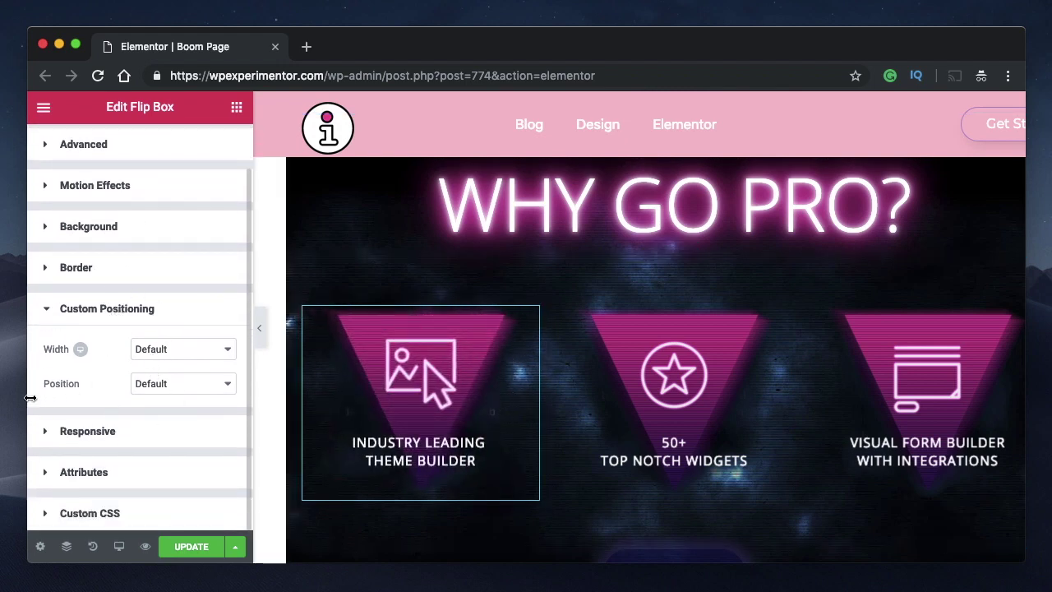
{"action": "left_click", "coordinate": [163, 392]}
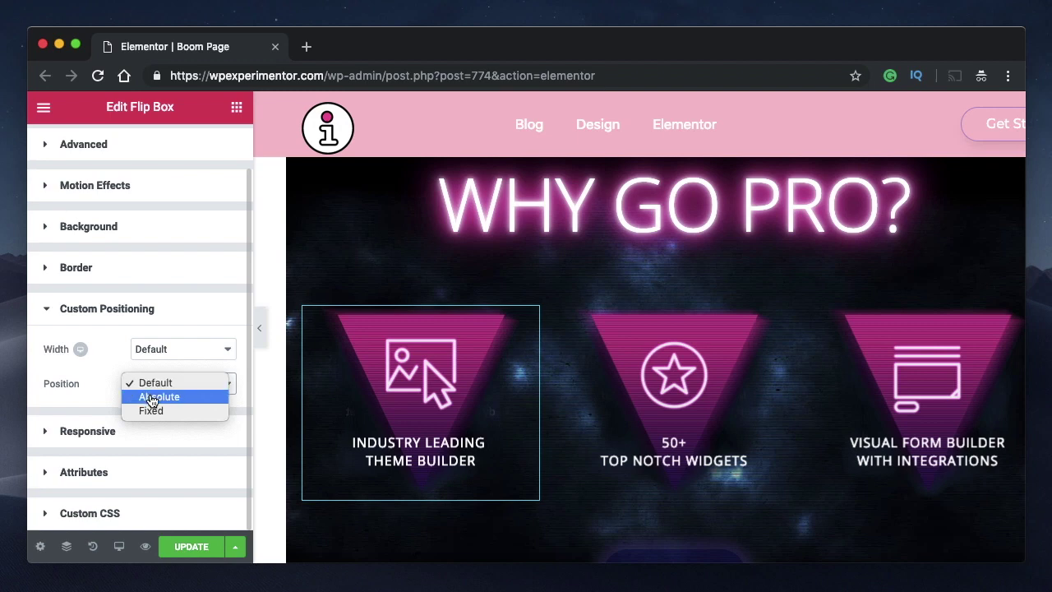
{"action": "left_click", "coordinate": [152, 399]}
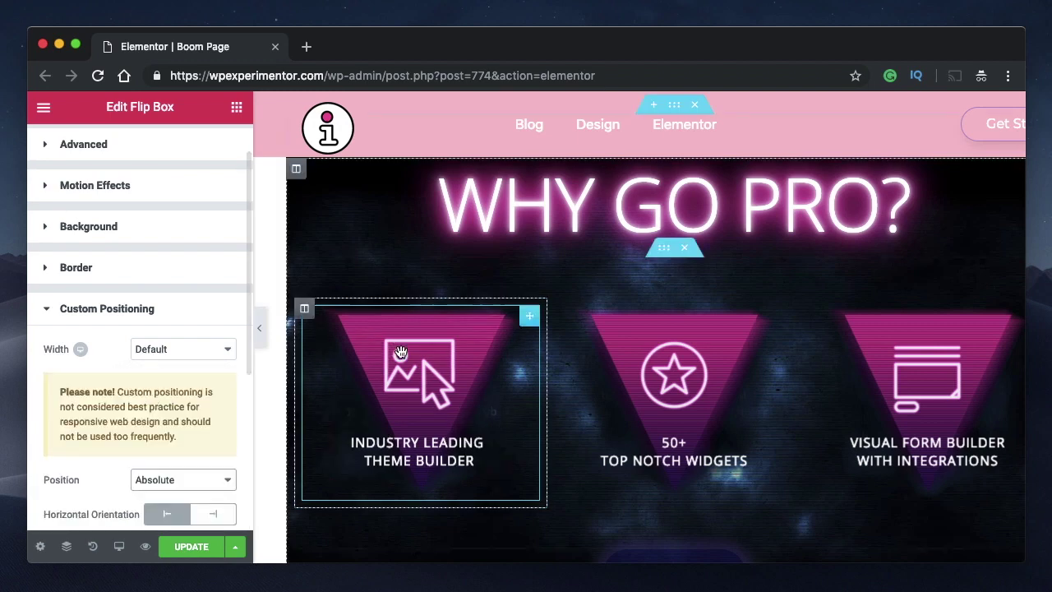
Move the first flip box freely up towards the Why Go Pro heading, to offsets of about -10 px horizontally and -54 px vertically
{"action": "mouse_move", "coordinate": [448, 354]}
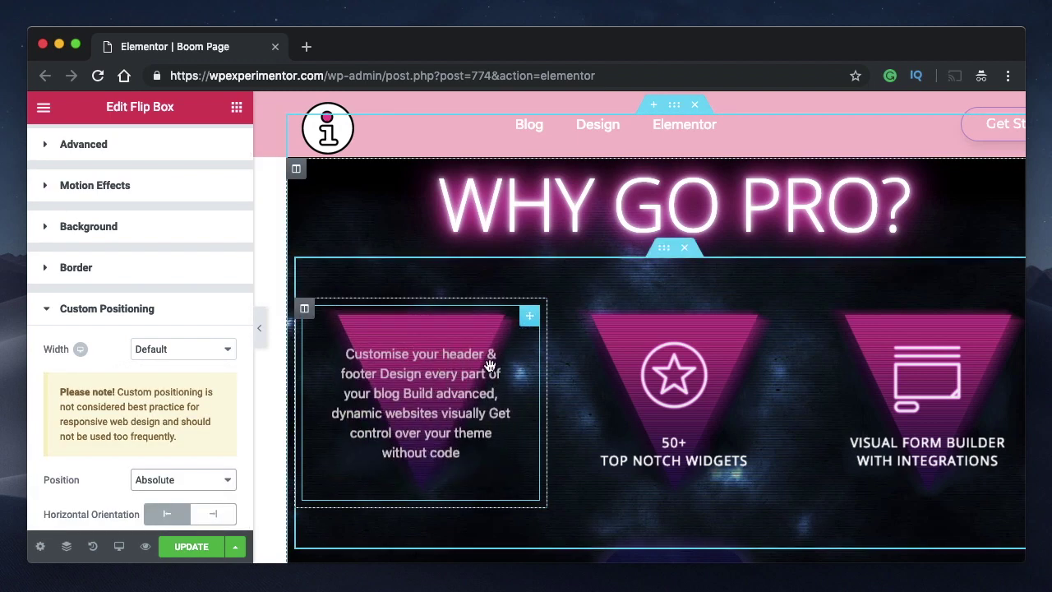
{"action": "left_click_drag", "start_coordinate": [489, 367], "coordinate": [491, 329]}
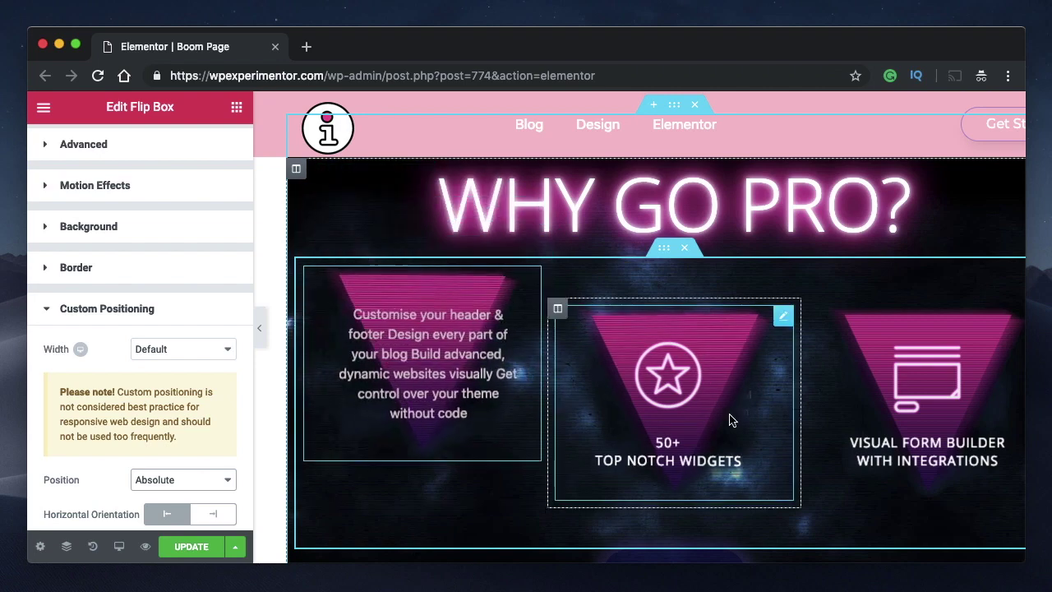
{"action": "scroll", "coordinate": [575, 370], "scroll_direction": "down", "scroll_amount": 2}
{"action": "scroll", "coordinate": [411, 378], "scroll_direction": "up", "scroll_amount": 3}
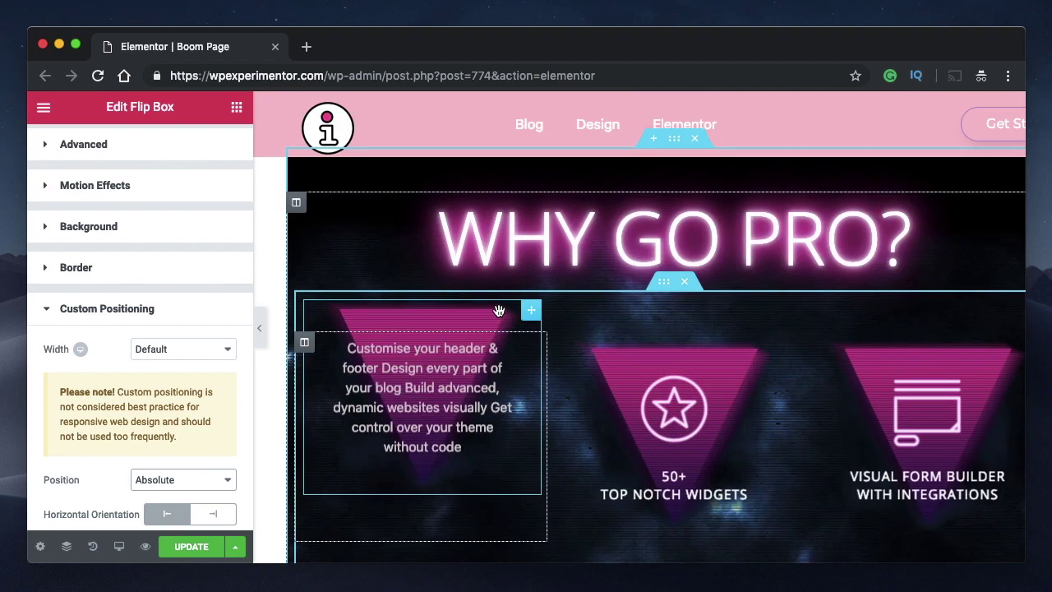
{"action": "mouse_move", "coordinate": [535, 320]}
{"action": "left_mouse_down"}
{"action": "mouse_move", "coordinate": [517, 341]}
{"action": "mouse_move", "coordinate": [526, 358]}
{"action": "mouse_move", "coordinate": [536, 325]}
{"action": "mouse_move", "coordinate": [524, 317]}
{"action": "left_mouse_up"}
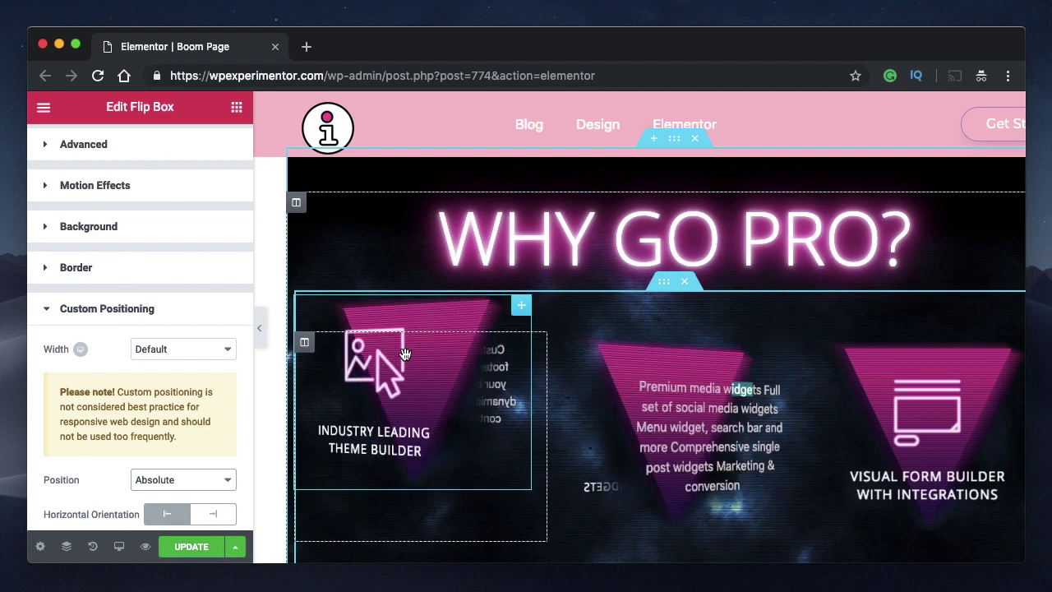
{"action": "mouse_move", "coordinate": [444, 333]}
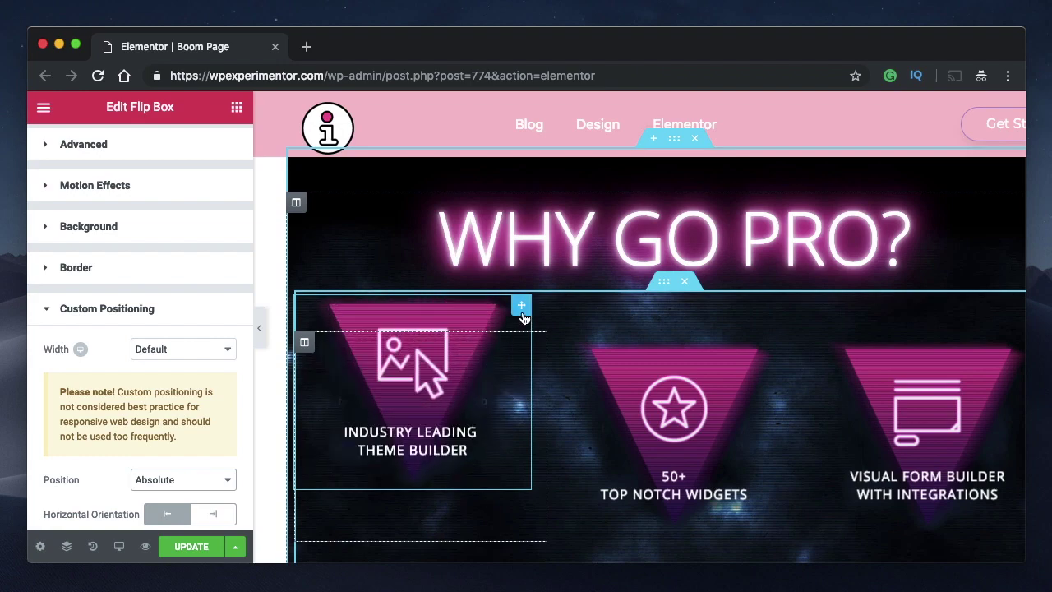
Copy the first flip box and paste its style onto the second flip box
{"action": "right_click", "coordinate": [525, 312]}
{"action": "left_click", "coordinate": [569, 382]}
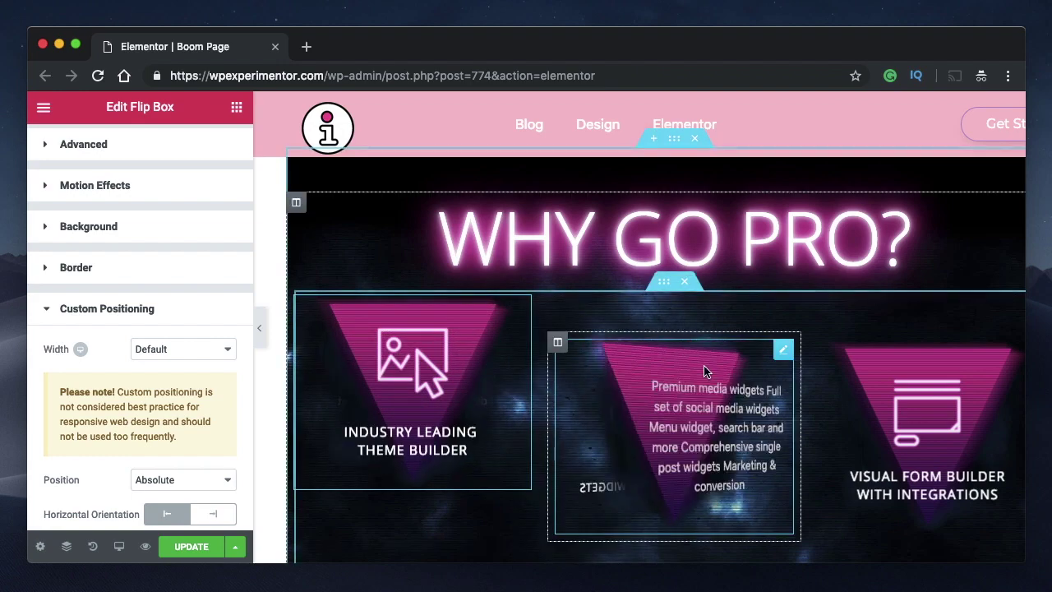
{"action": "right_click", "coordinate": [736, 312]}
{"action": "left_click", "coordinate": [791, 428]}
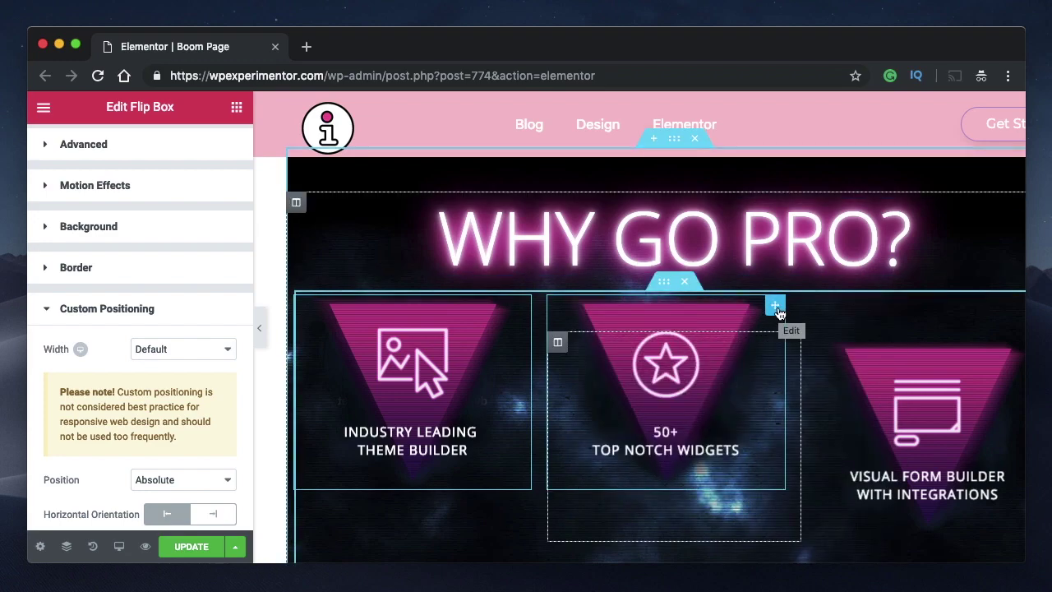
Move the second flip box down below the level of the first, at a horizontal offset of about -7 px
{"action": "scroll", "coordinate": [105, 423], "scroll_direction": "down", "scroll_amount": 3}
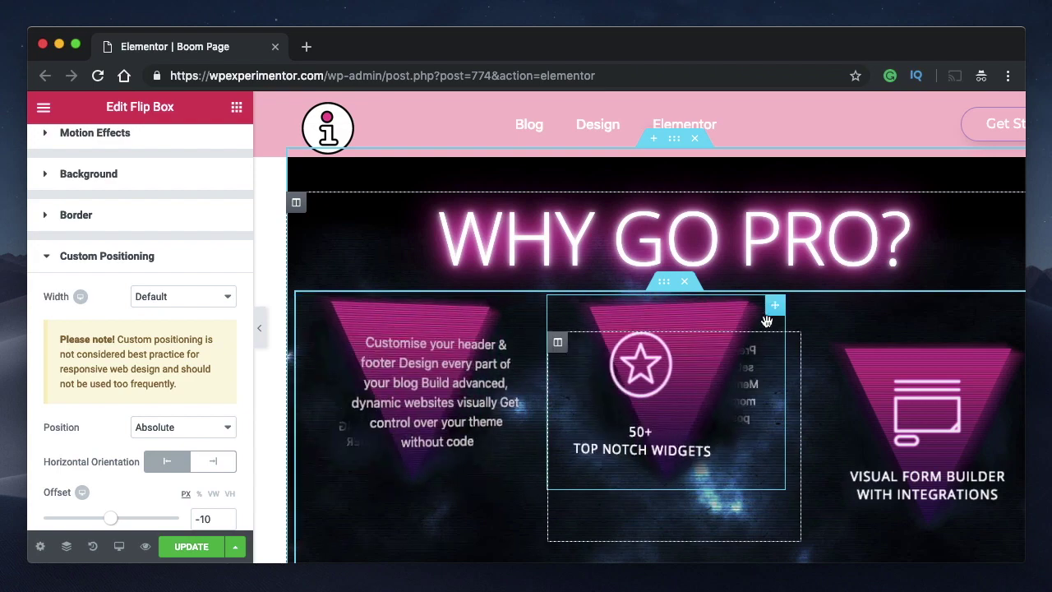
{"action": "left_click_drag", "start_coordinate": [777, 315], "coordinate": [787, 406]}
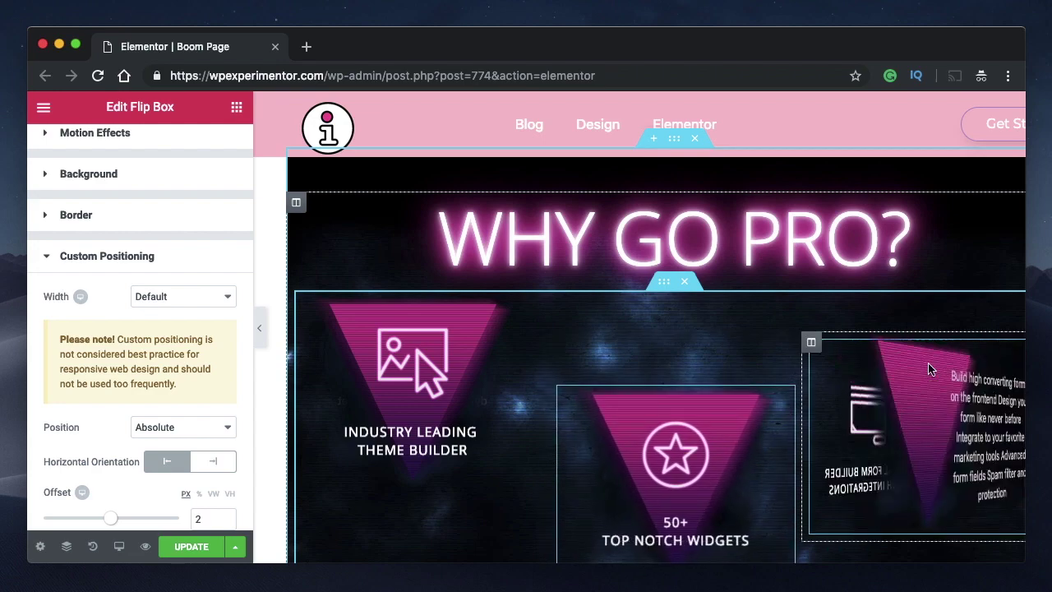
{"action": "scroll", "coordinate": [904, 395], "scroll_direction": "down", "scroll_amount": 2}
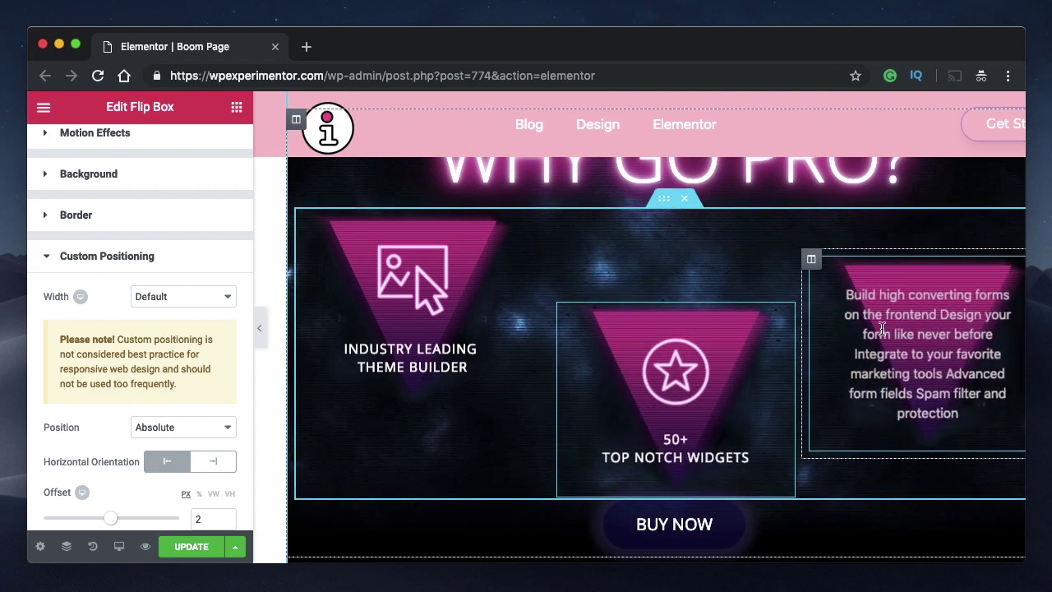
{"action": "scroll", "coordinate": [695, 348], "scroll_direction": "right", "scroll_amount": 2}
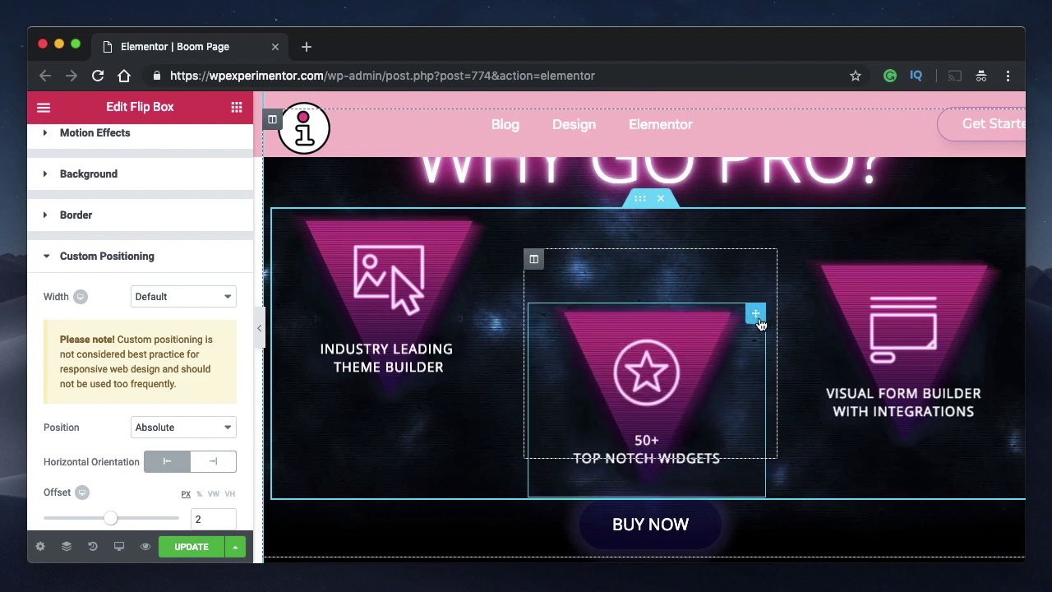
{"action": "left_click_drag", "start_coordinate": [758, 323], "coordinate": [758, 327]}
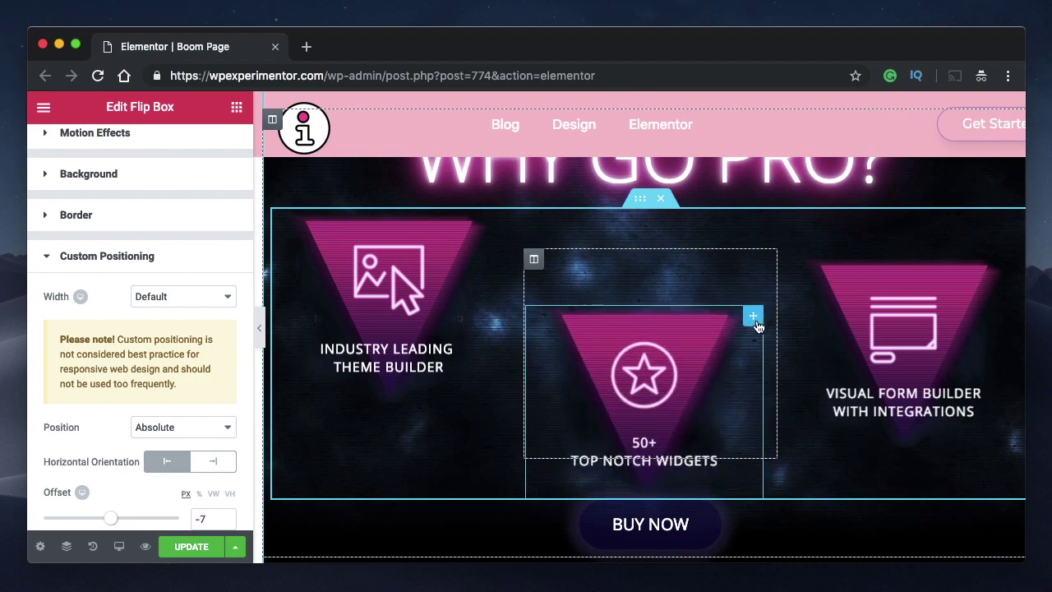
Copy the second flip box and paste its style onto the Visual Form Builder flip box
{"action": "right_click", "coordinate": [676, 335]}
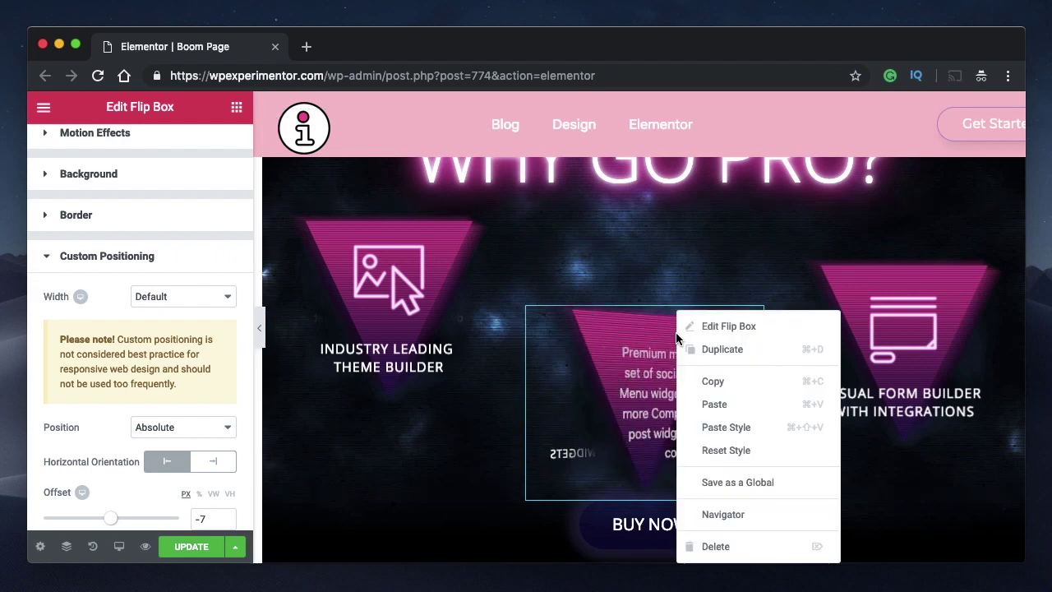
{"action": "left_click", "coordinate": [708, 380]}
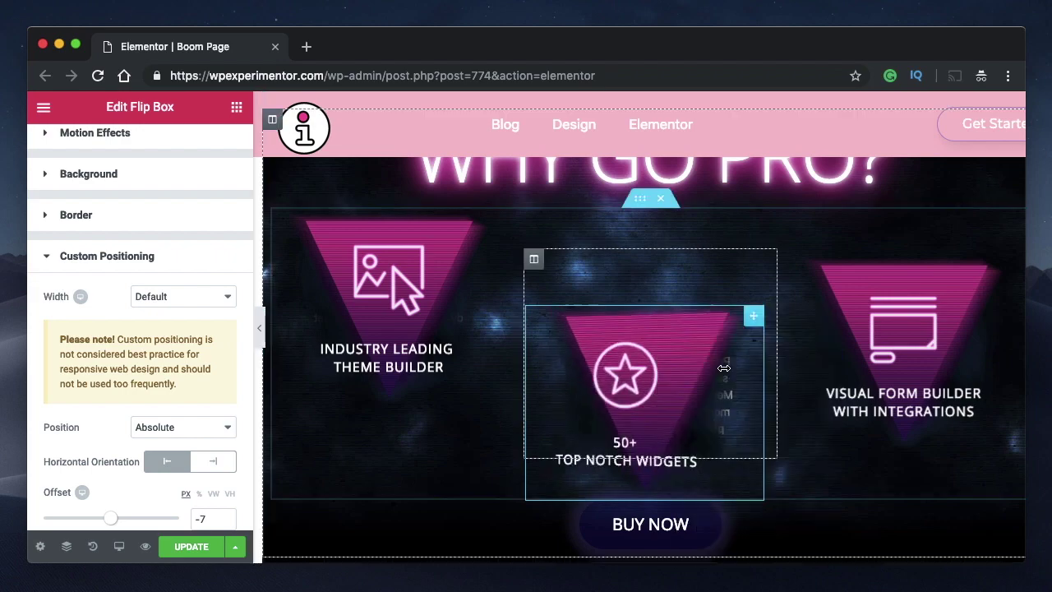
{"action": "right_click", "coordinate": [902, 279]}
{"action": "left_click", "coordinate": [923, 392]}
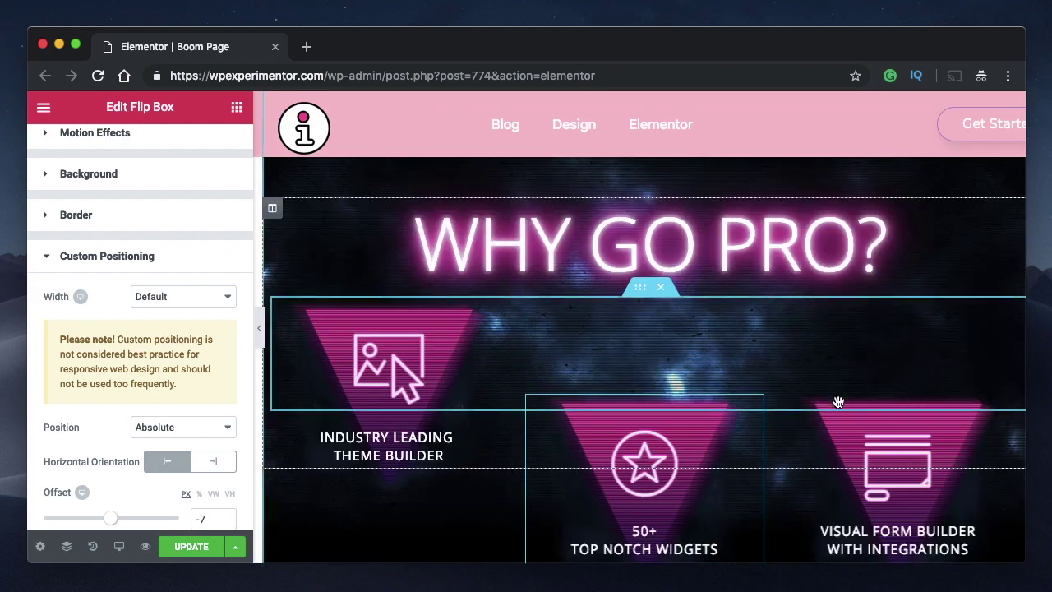
Raise the Visual Form Builder flip box level with the first, and lower the middle one slightly to a horizontal offset of about -6 px
{"action": "scroll", "coordinate": [637, 380], "scroll_direction": "down", "scroll_amount": 2}
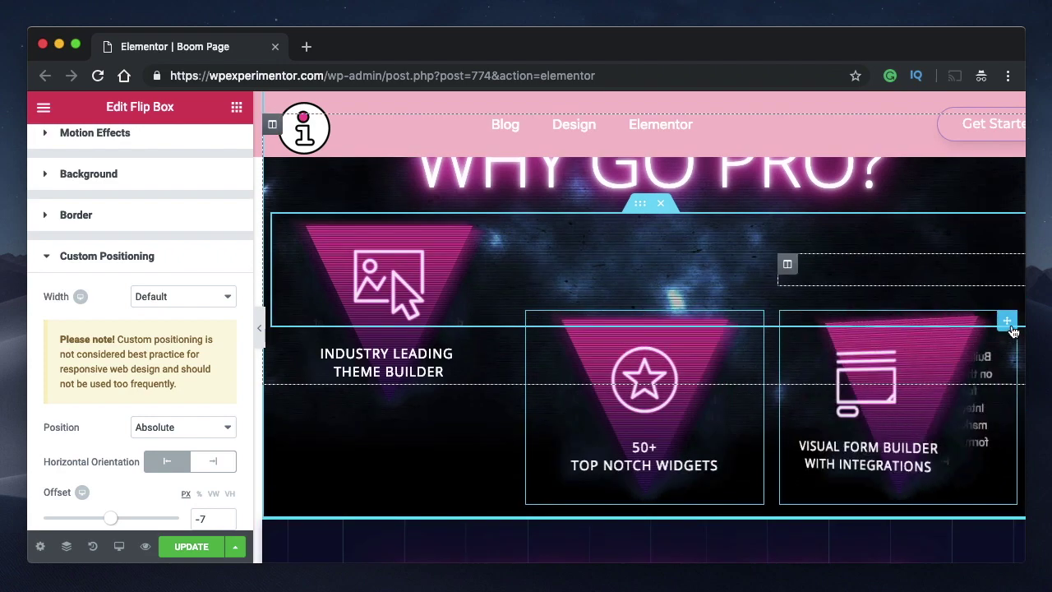
{"action": "left_click", "coordinate": [1010, 300]}
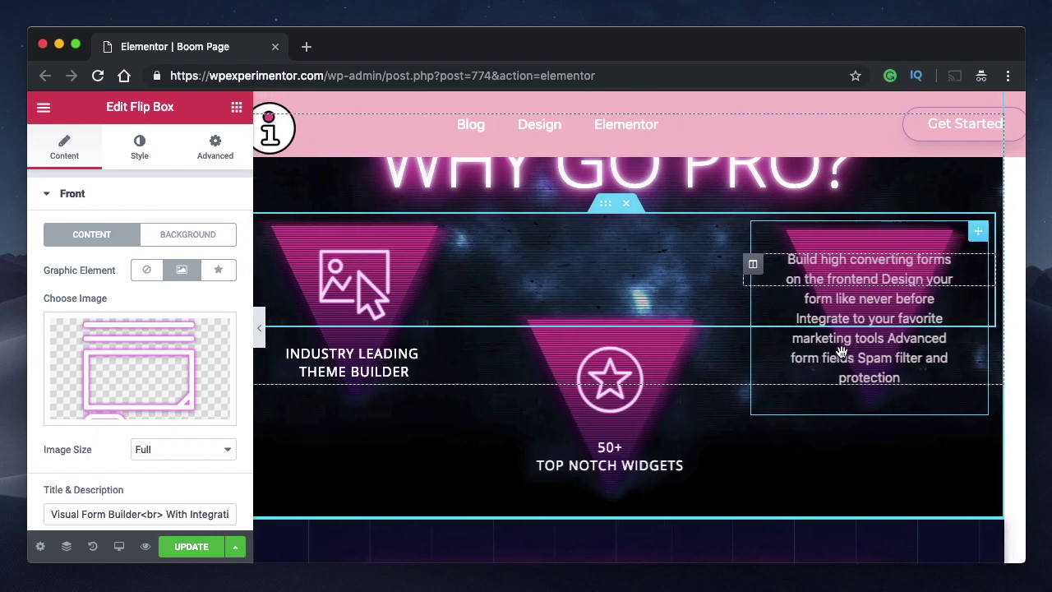
{"action": "left_click", "coordinate": [662, 366]}
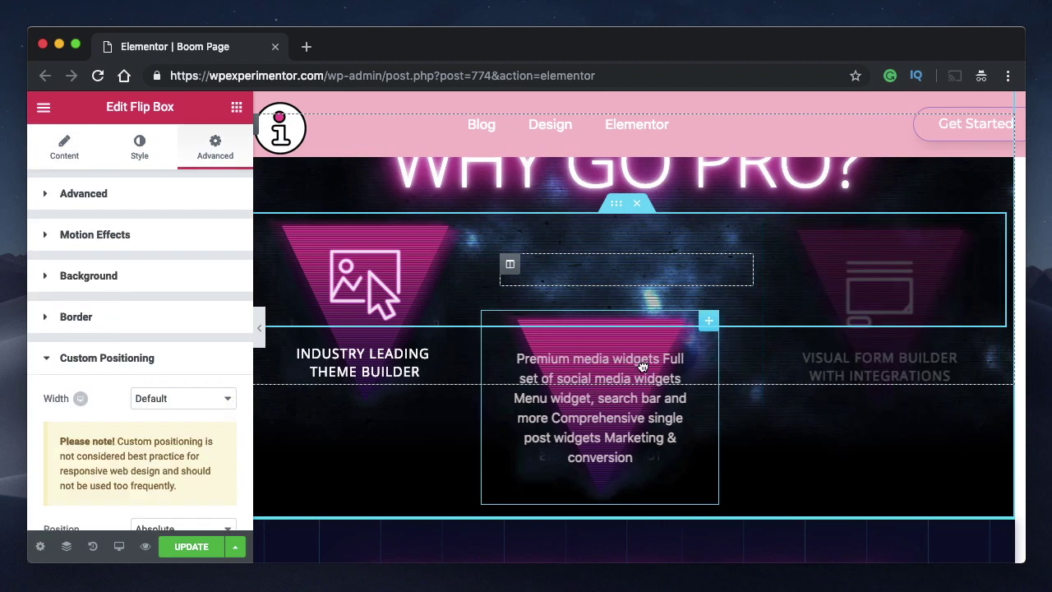
{"action": "left_click_drag", "start_coordinate": [660, 363], "coordinate": [663, 377]}
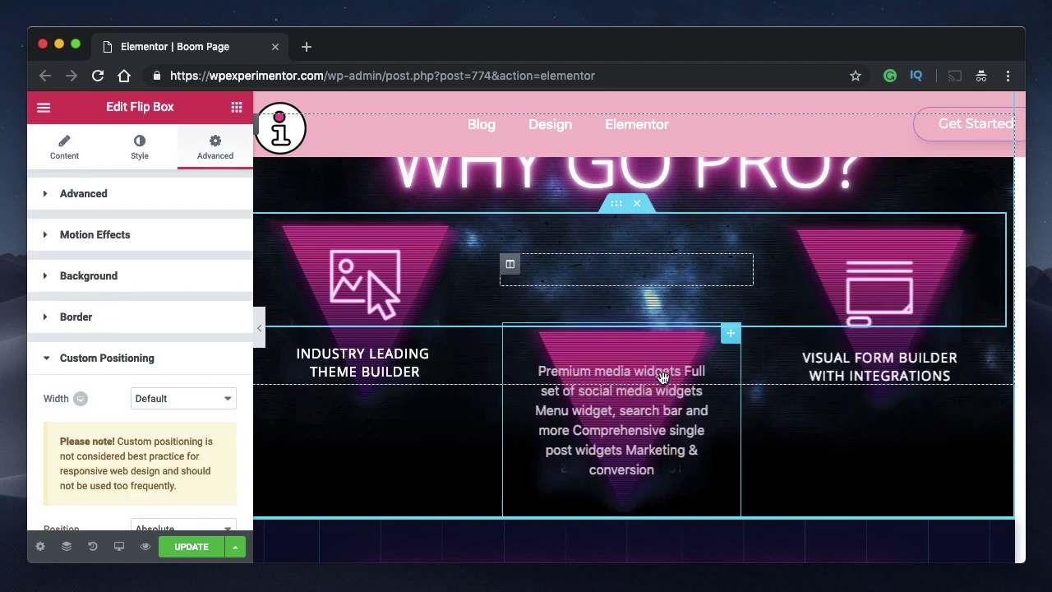
Preview the staggered flip boxes across the full-width section, and restore the editing panel
{"action": "left_click", "coordinate": [259, 328]}
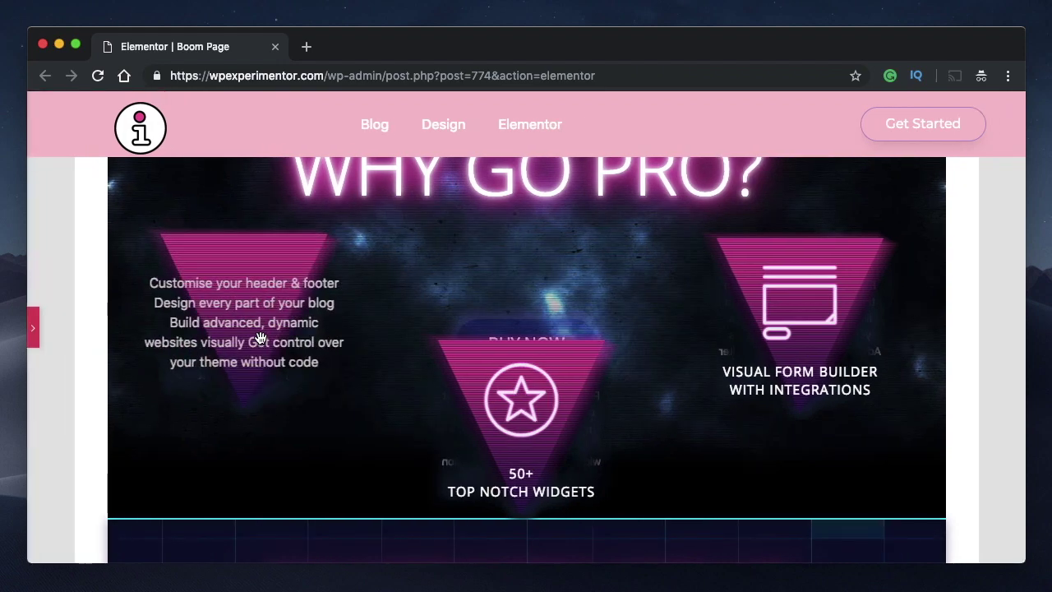
{"action": "mouse_move", "coordinate": [548, 448]}
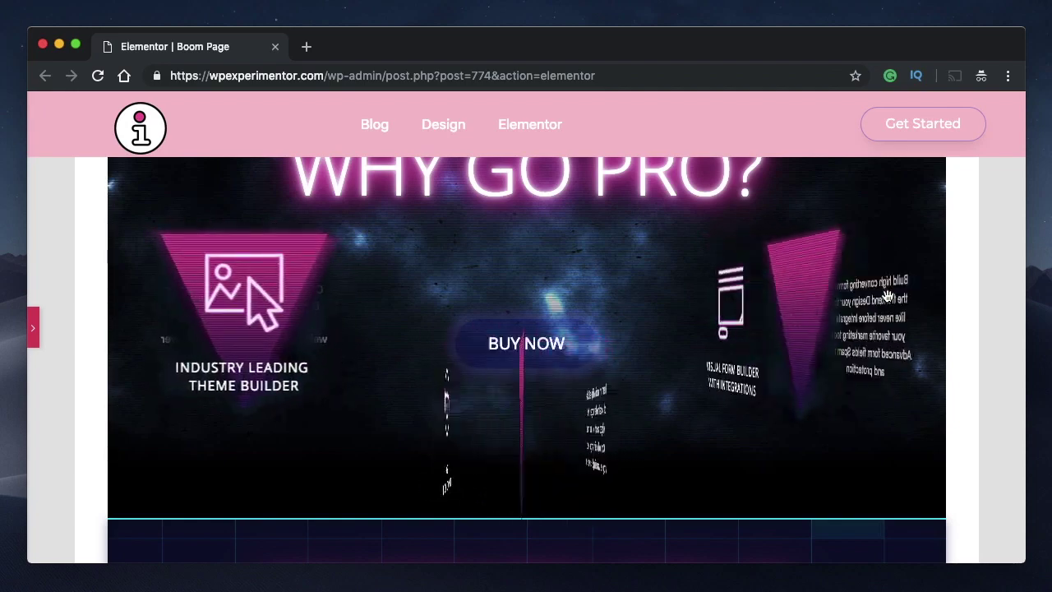
{"action": "left_click", "coordinate": [36, 328]}
Set the first flip box's horizontal offset to 26 px in its custom positioning settings
{"action": "scroll", "coordinate": [38, 336], "scroll_direction": "down", "scroll_amount": 3}
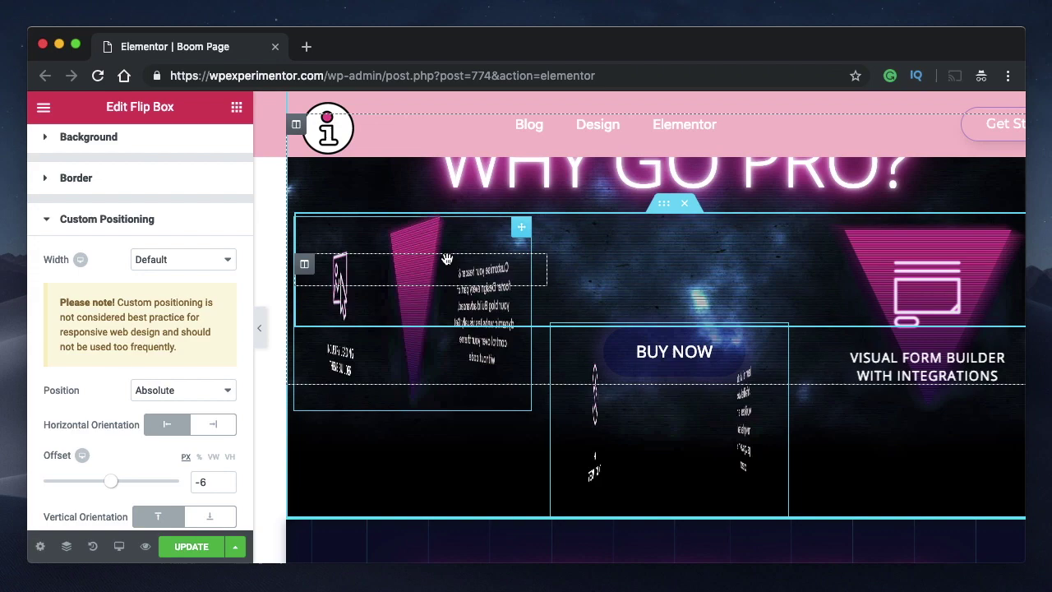
{"action": "left_click", "coordinate": [450, 246]}
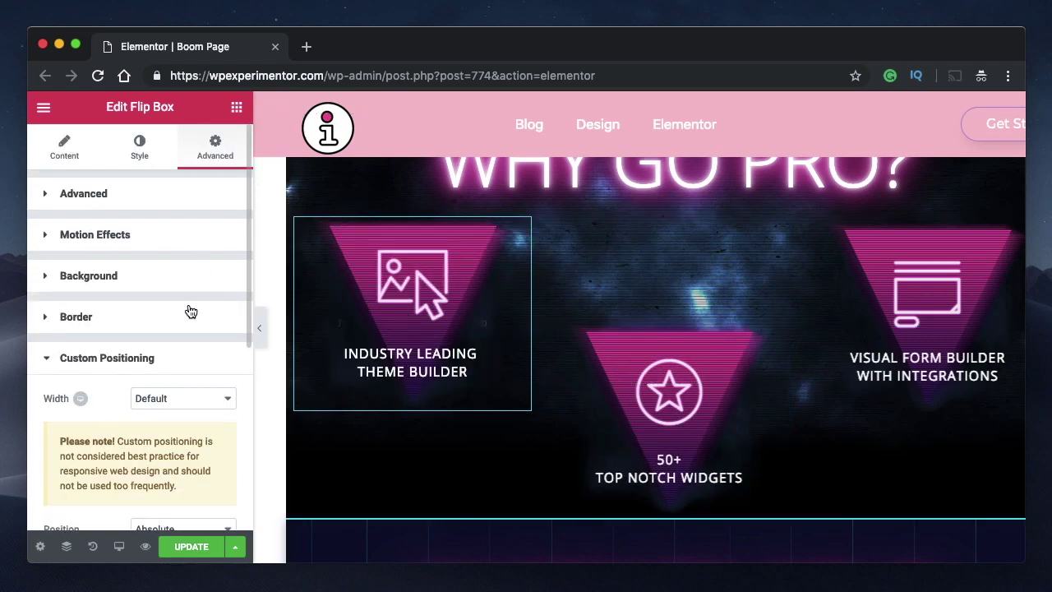
{"action": "scroll", "coordinate": [190, 311], "scroll_direction": "down", "scroll_amount": 5}
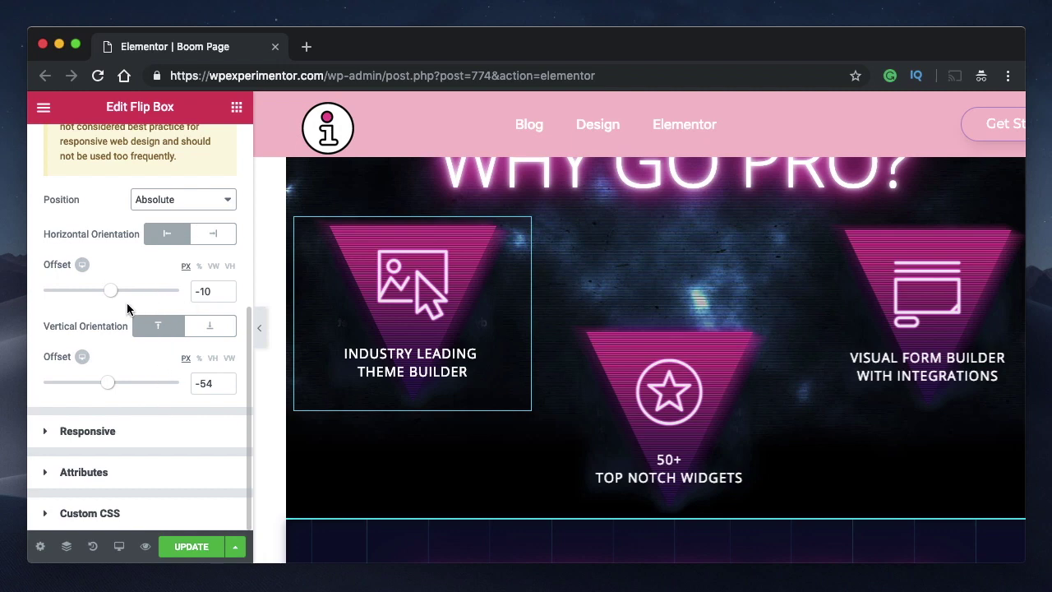
{"action": "mouse_move", "coordinate": [112, 296]}
{"action": "left_mouse_down"}
{"action": "mouse_move", "coordinate": [122, 296]}
{"action": "mouse_move", "coordinate": [113, 301]}
{"action": "left_mouse_up"}
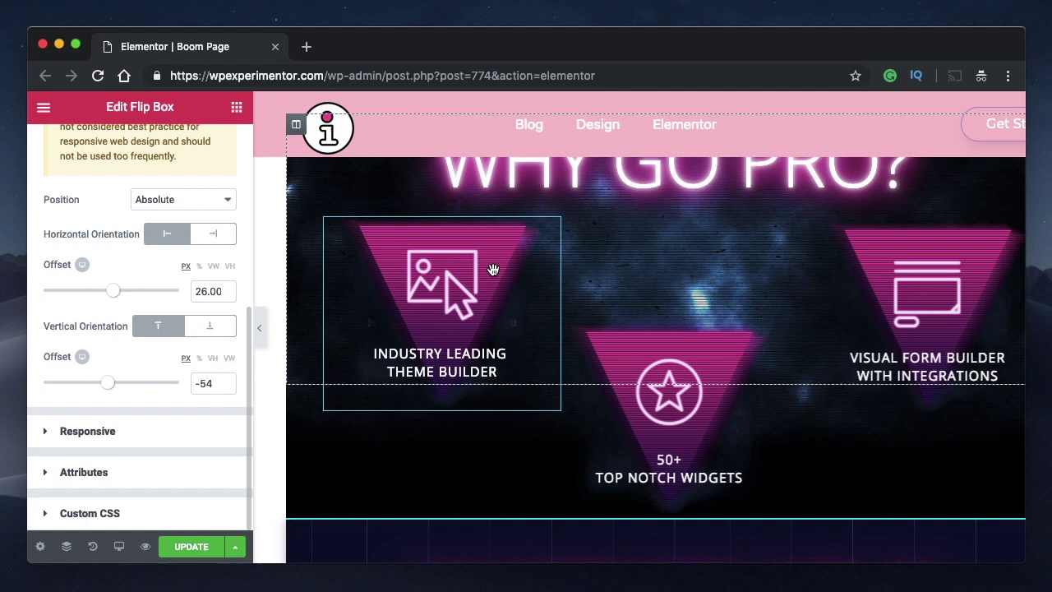
{"action": "scroll", "coordinate": [493, 270], "scroll_direction": "up", "scroll_amount": 3}
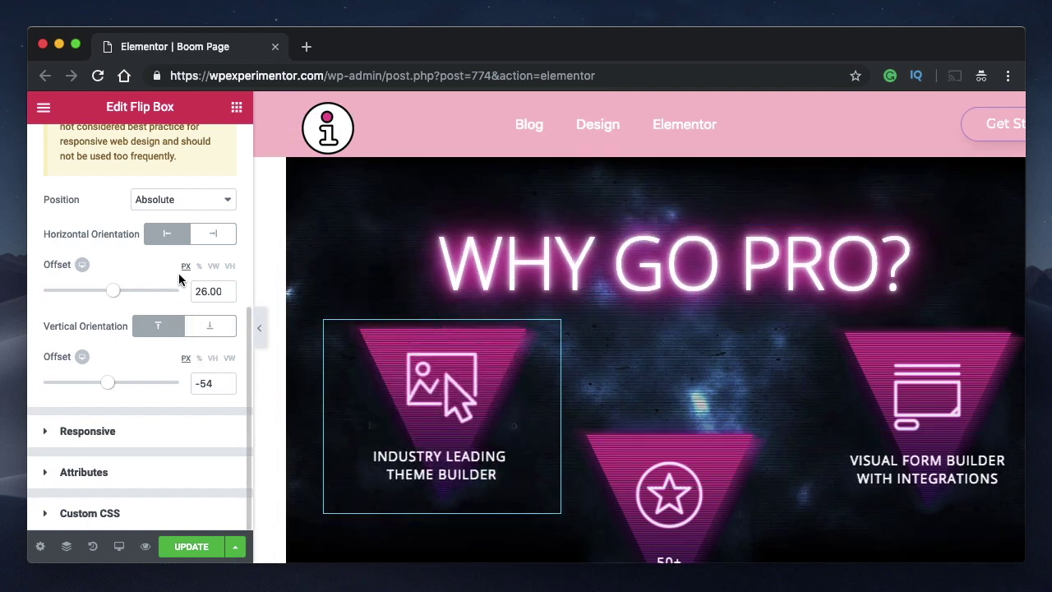
{"action": "scroll", "coordinate": [775, 479], "scroll_direction": "down", "scroll_amount": 2}
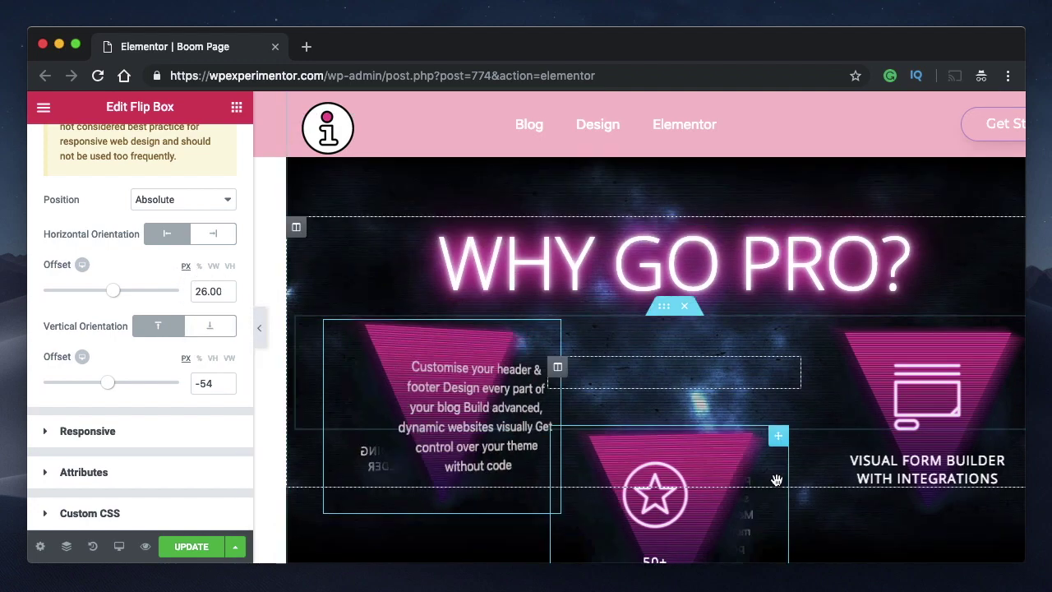